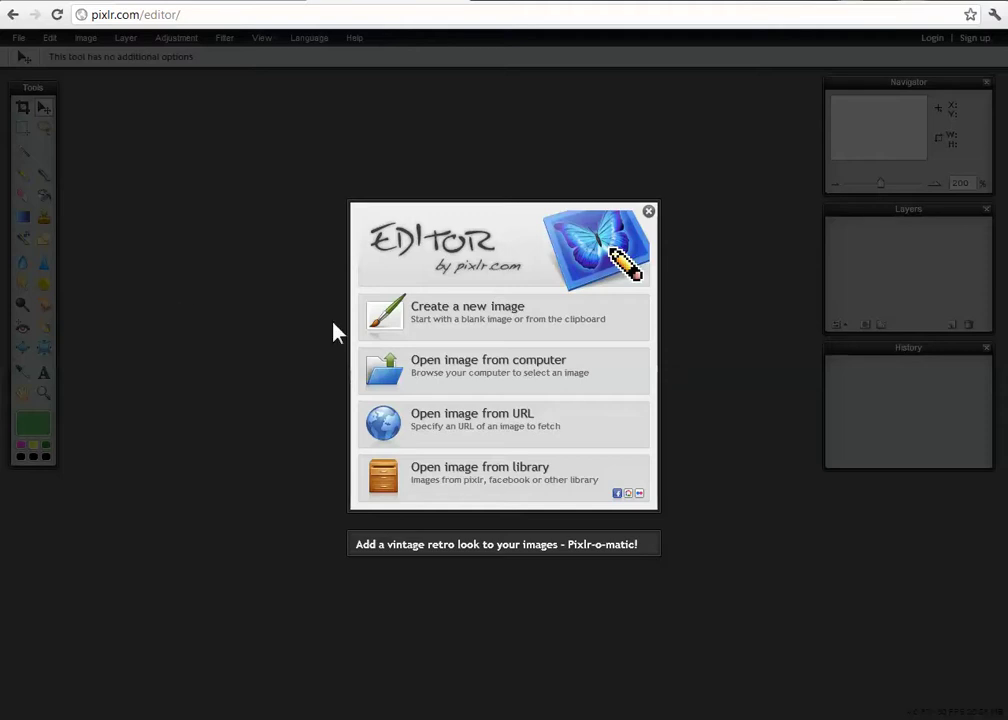
Open cute-dog.jpg from the computer's Desktop folder
click(628, 385)
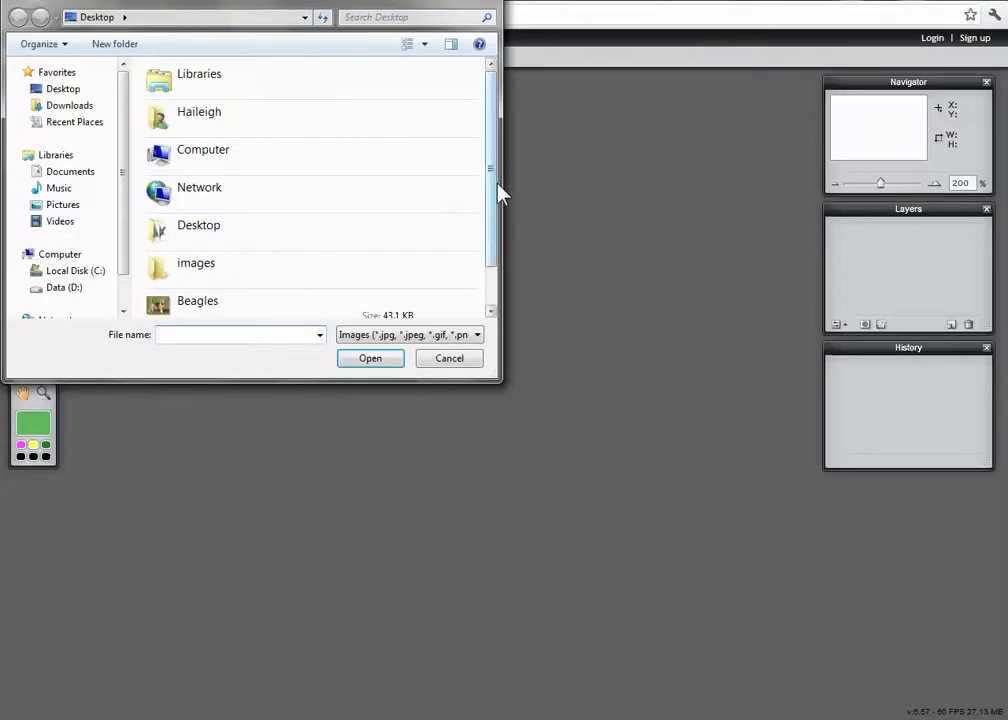
drag(497, 191, 497, 247)
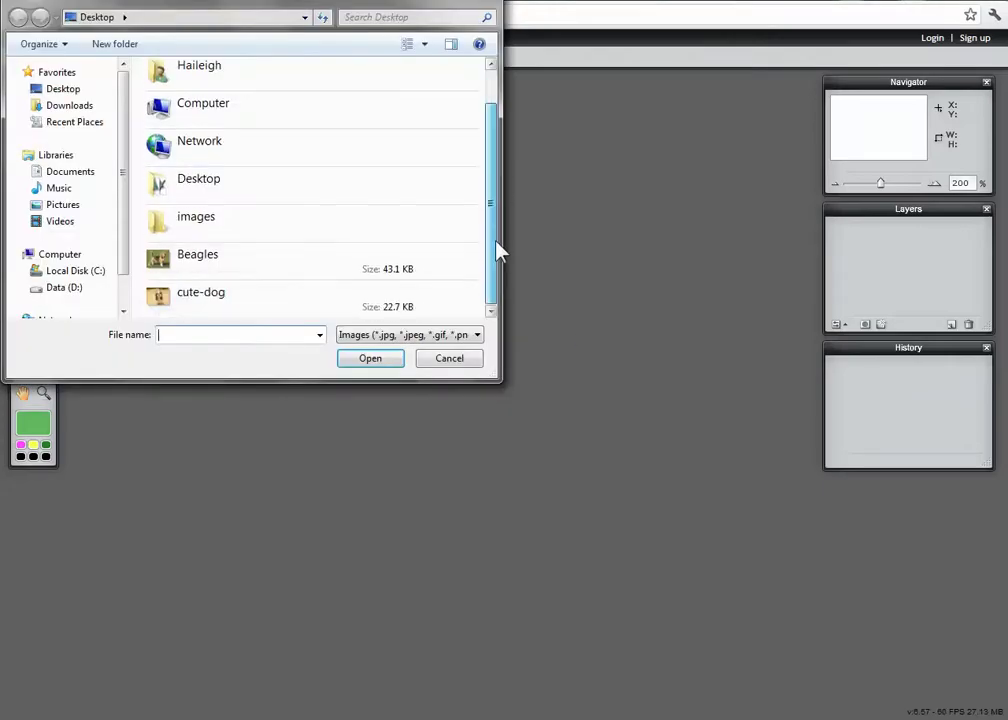
click(184, 305)
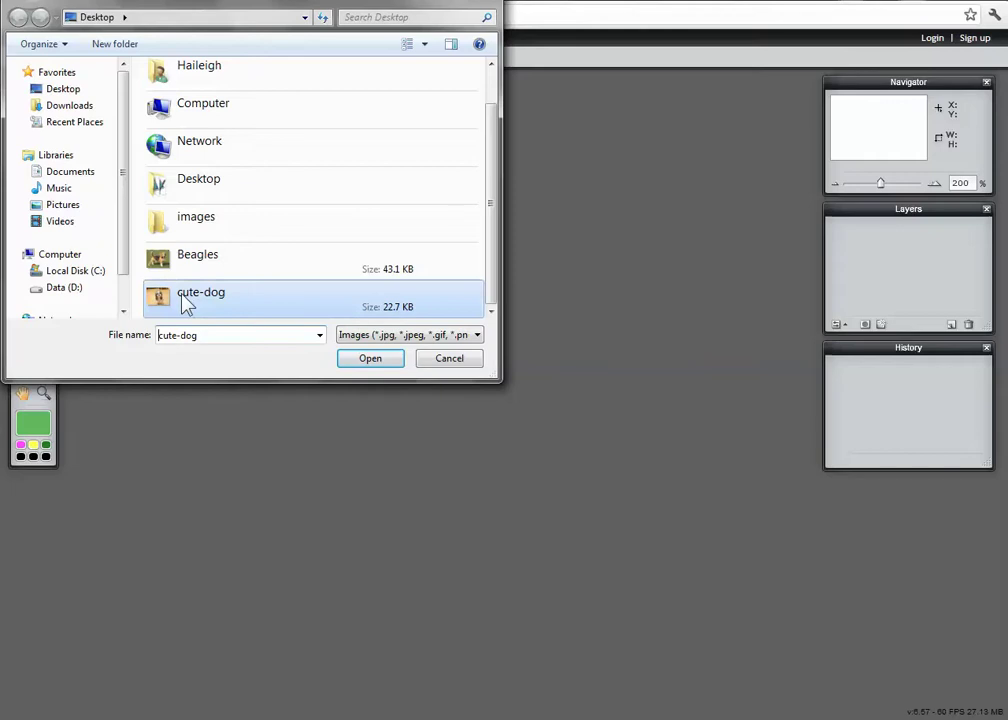
click(365, 359)
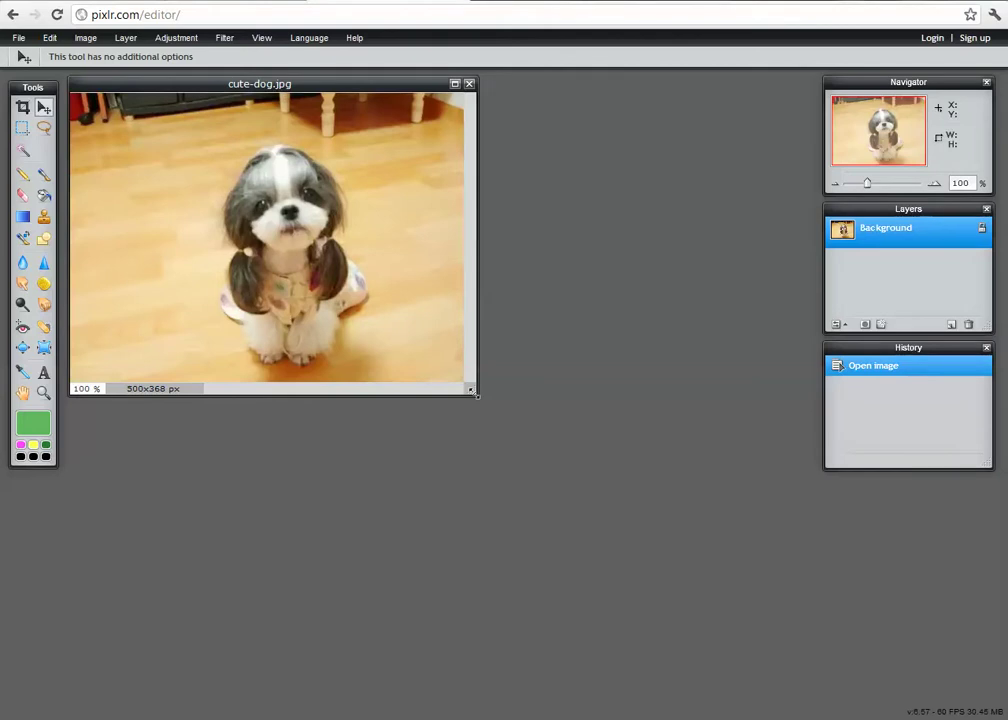
Enlarge the cute-dog.jpg window, zoom the photo to 200%, and pick the Wand tool
drag(474, 394, 815, 660)
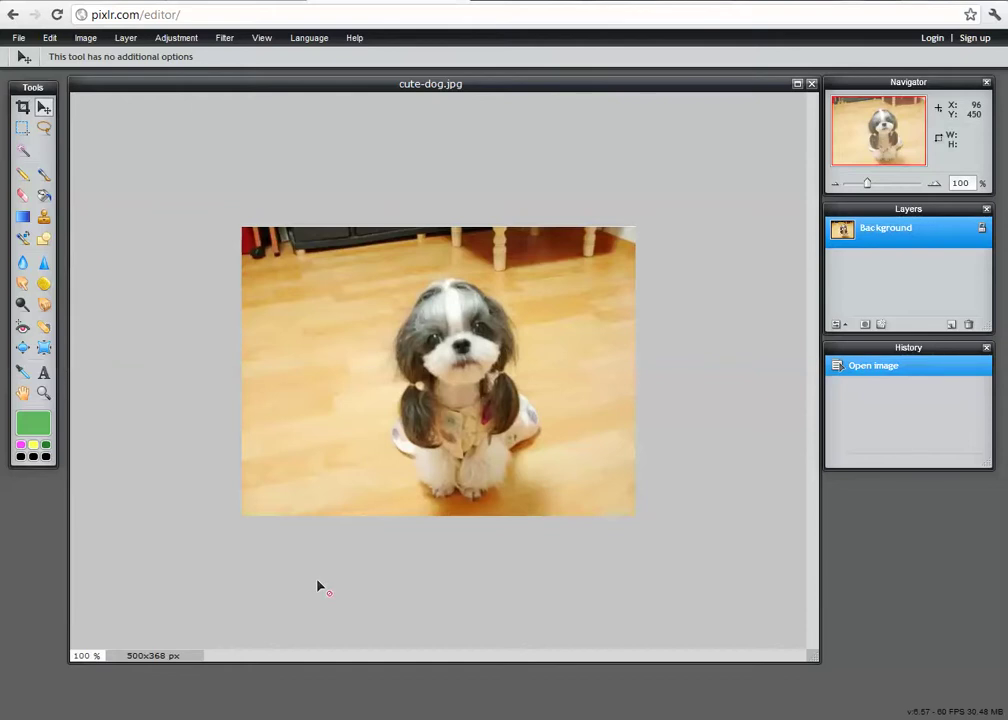
scroll(318, 587, up, 1)
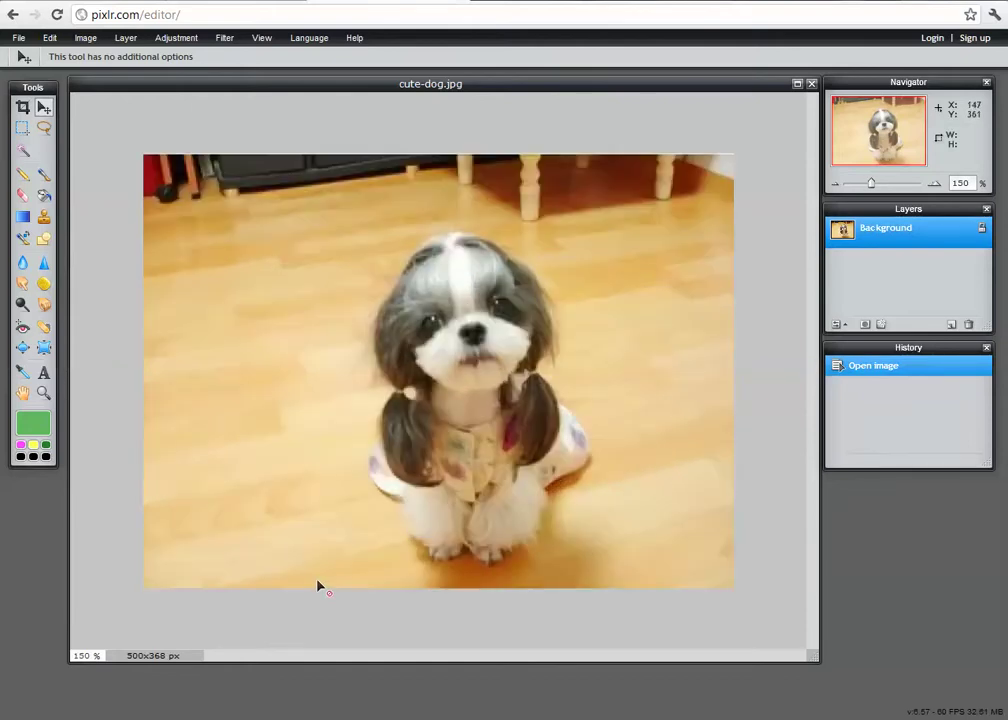
scroll(318, 587, up, 1)
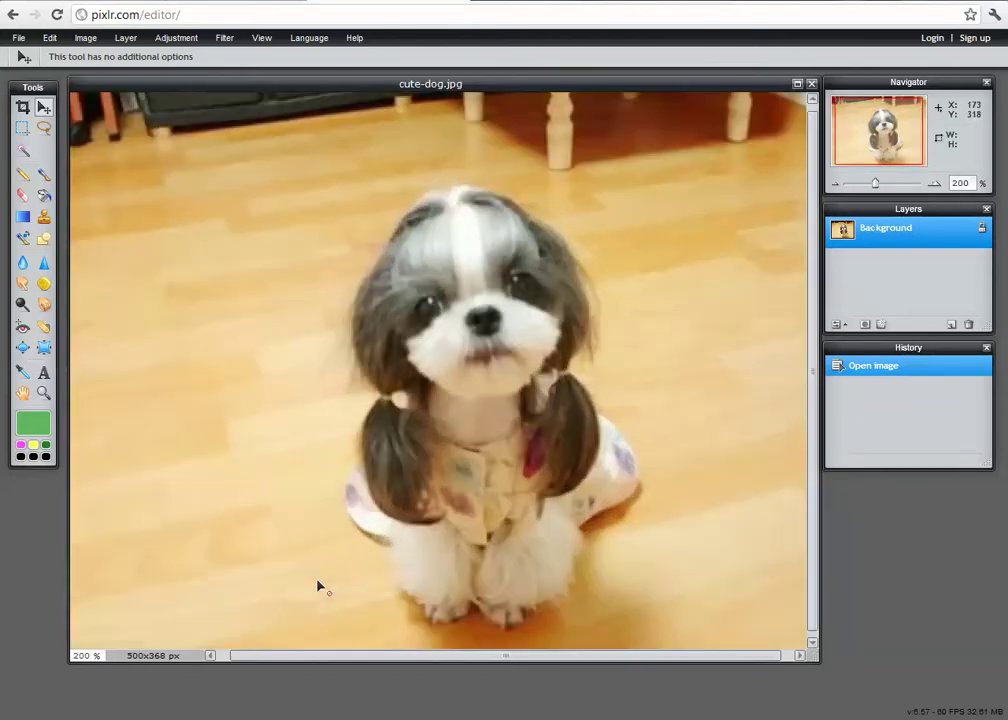
click(22, 150)
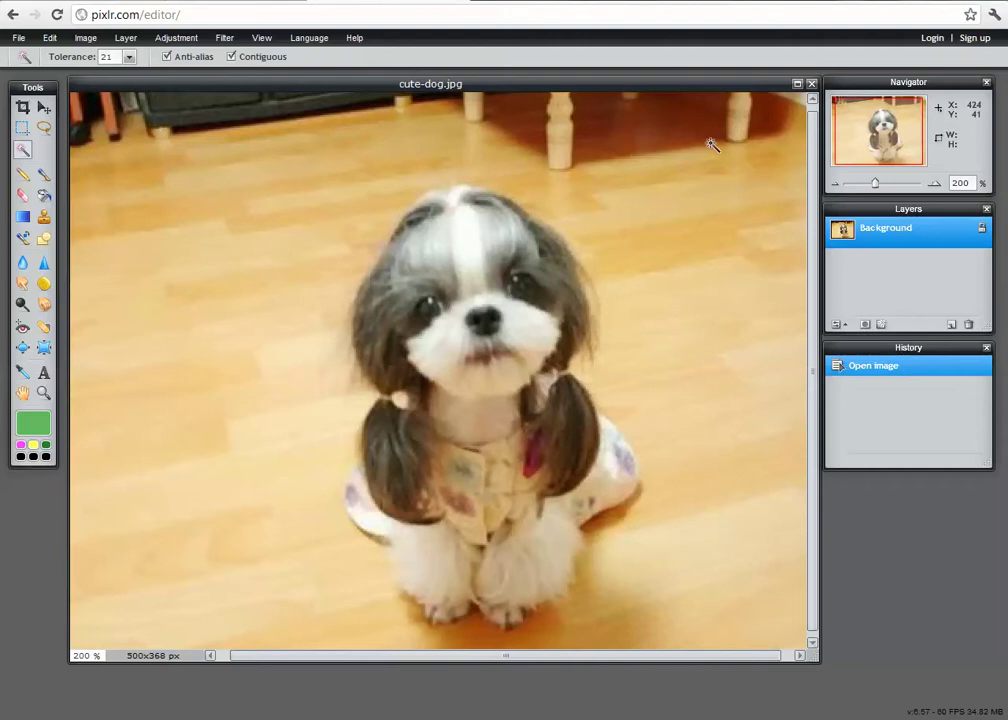
click(355, 216)
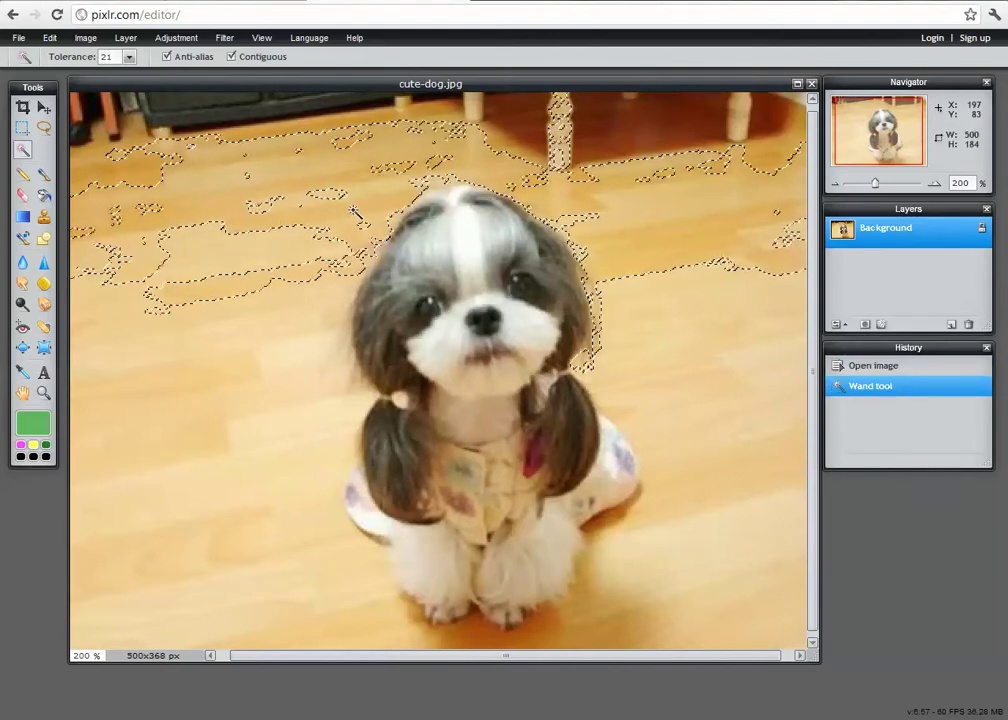
click(303, 330)
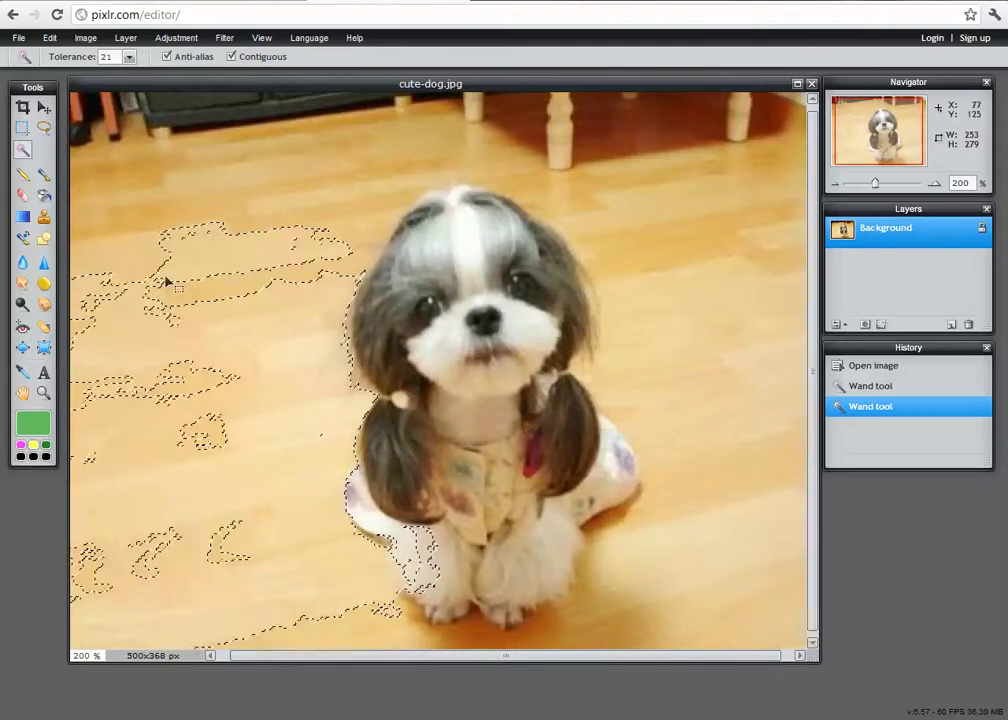
right_click(288, 466)
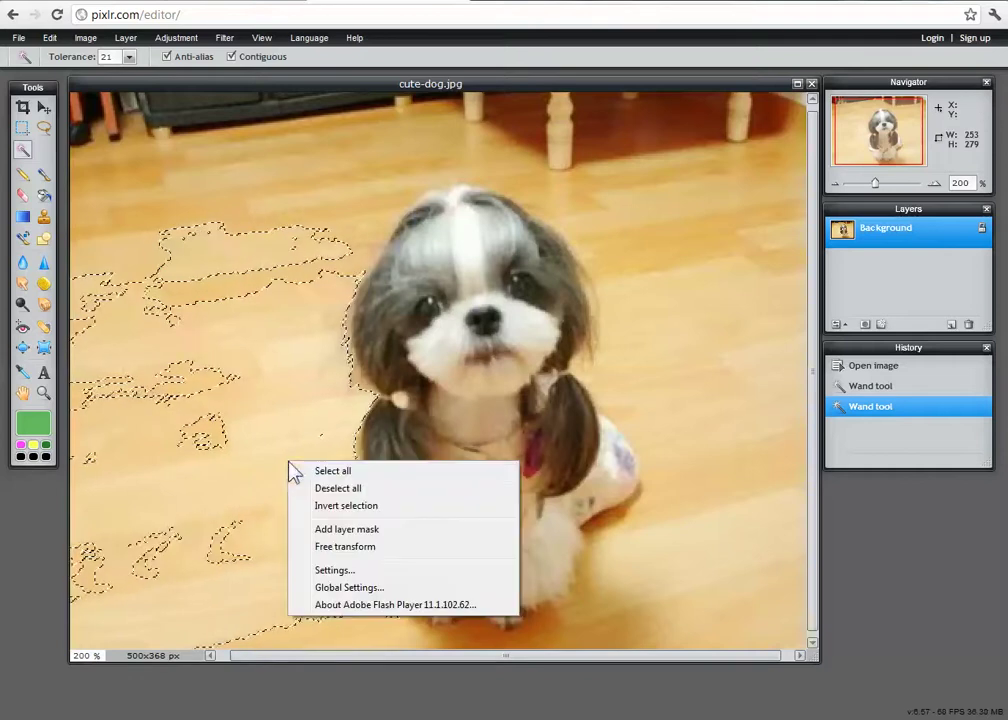
click(345, 489)
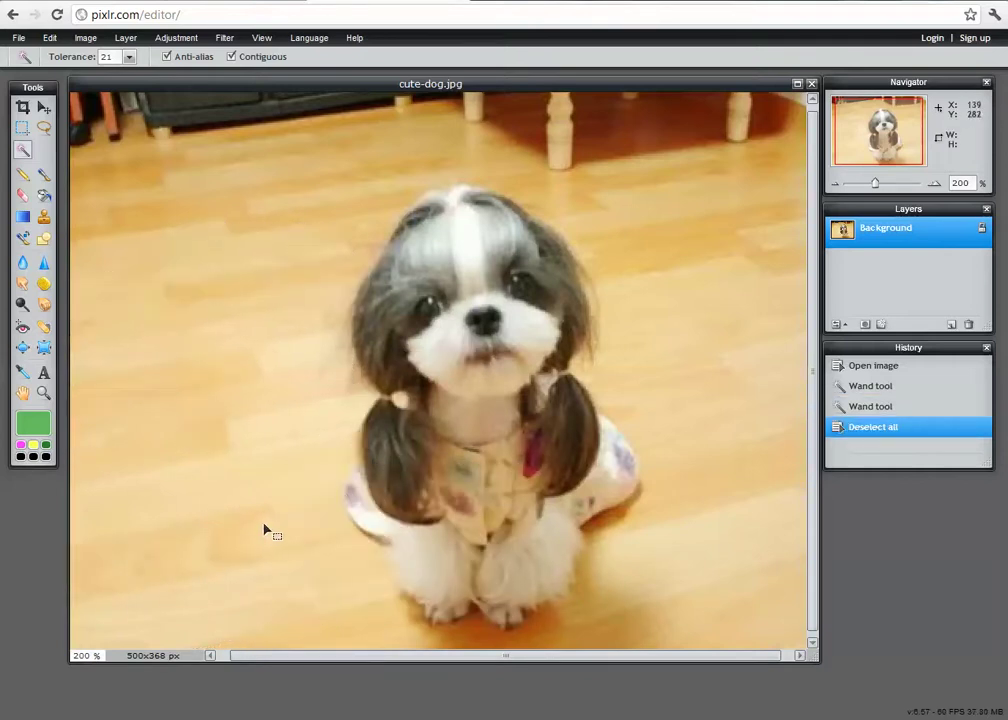
Switch to the Lasso tool with feather 5 and begin a freehand selection around the dog
click(45, 129)
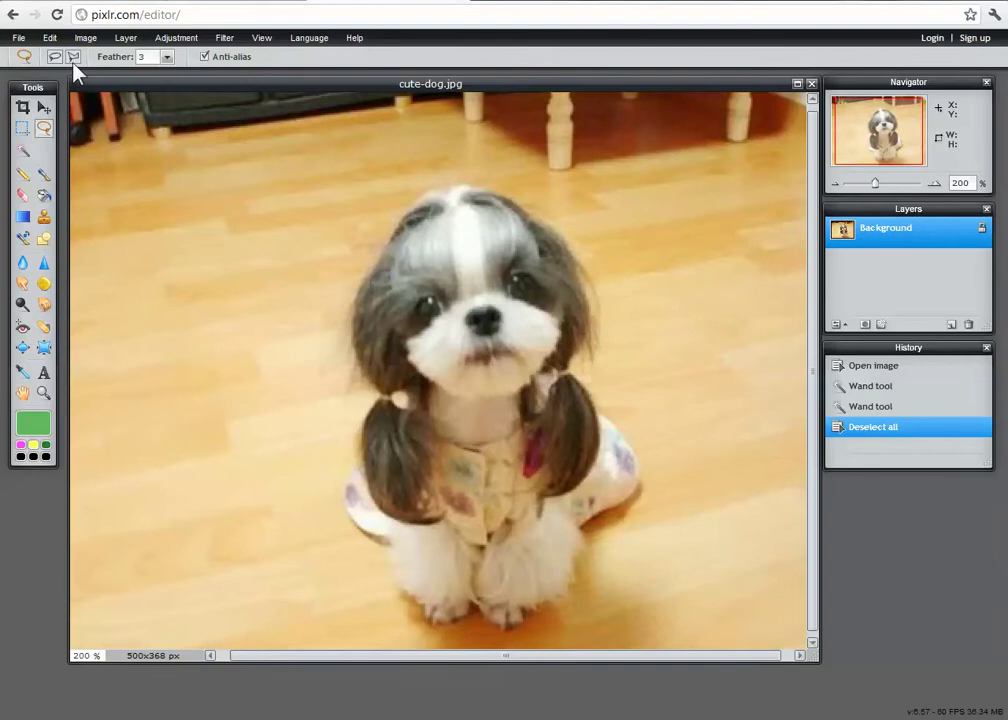
click(168, 58)
drag(92, 76, 94, 76)
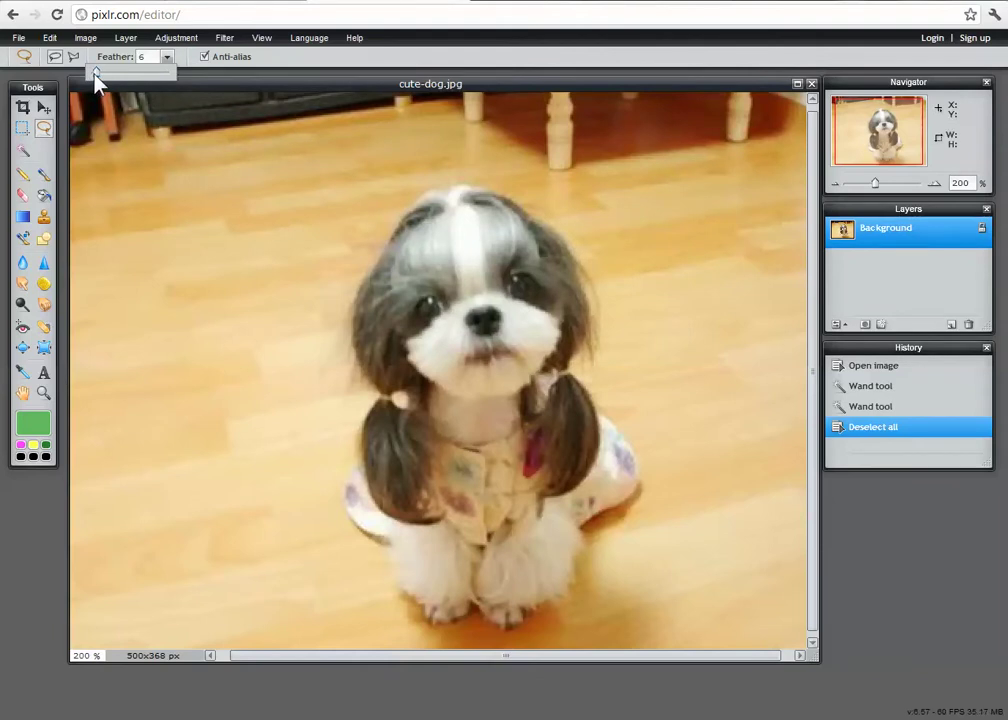
double_click(141, 57)
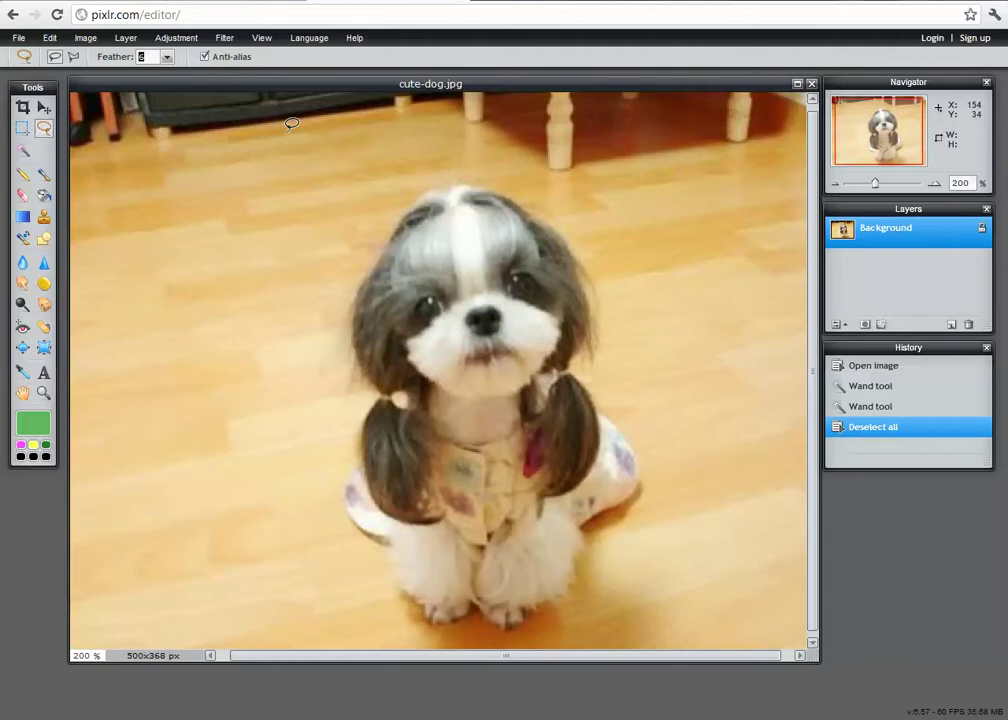
text(5)
mouse_move(643, 200)
mouse_down()
mouse_move(320, 95)
mouse_move(265, 470)
mouse_move(891, 576)
mouse_move(649, 211)
mouse_up()
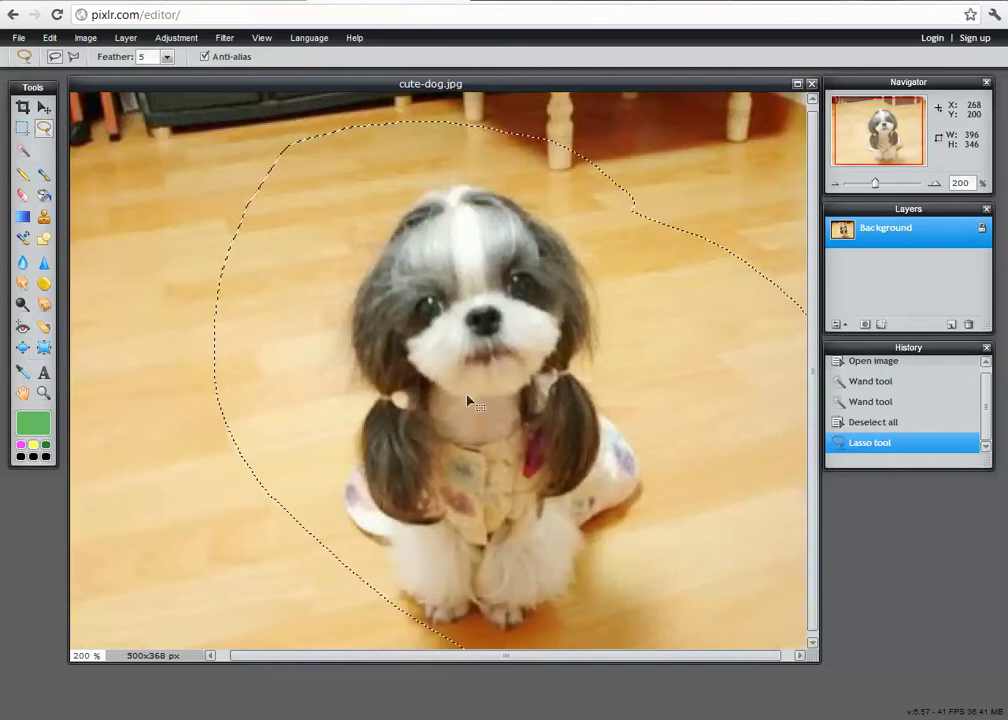
Clear the rough selection, trace a new one along the dog's head, then deselect all again
right_click(313, 215)
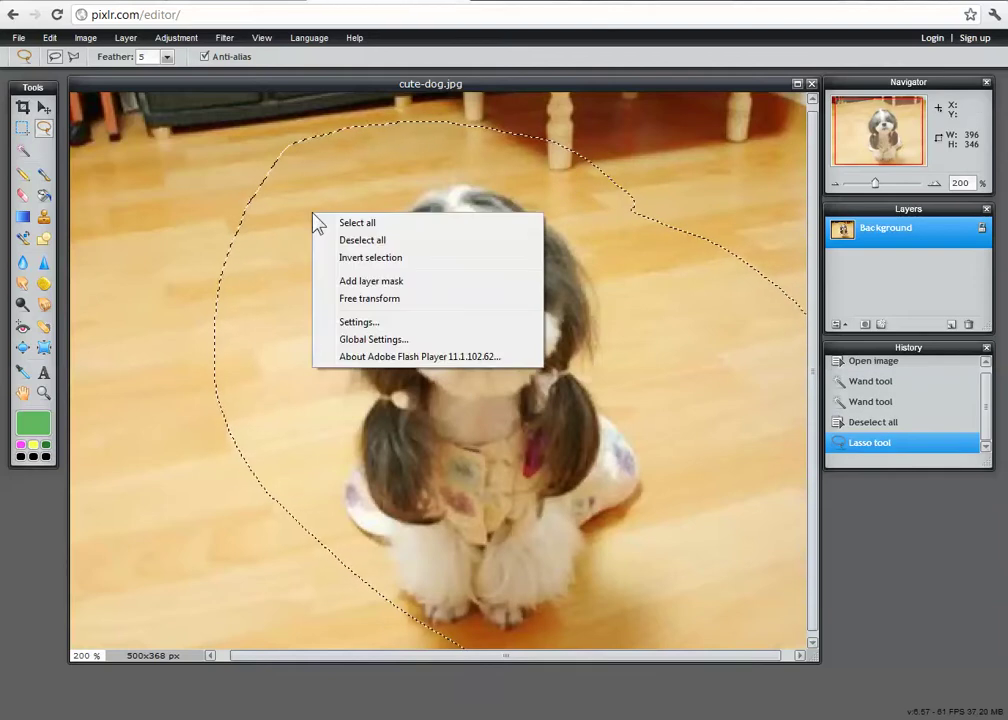
click(380, 242)
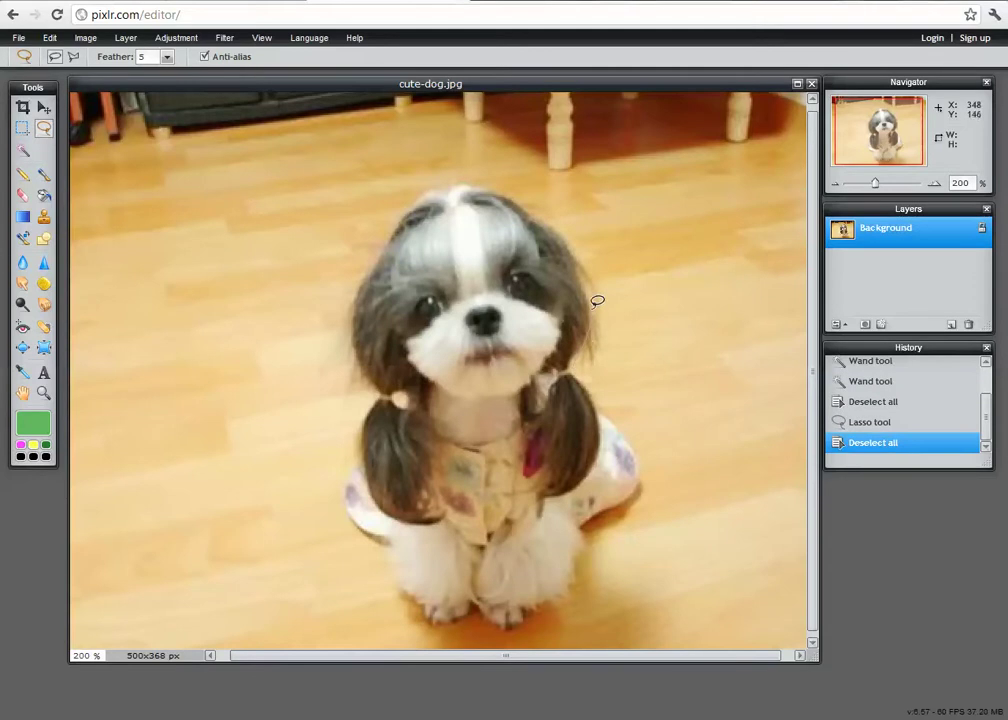
mouse_move(583, 238)
mouse_down()
mouse_move(527, 201)
mouse_move(477, 189)
mouse_move(421, 196)
mouse_move(401, 211)
mouse_move(370, 257)
mouse_move(355, 340)
mouse_move(358, 358)
mouse_move(404, 392)
mouse_up()
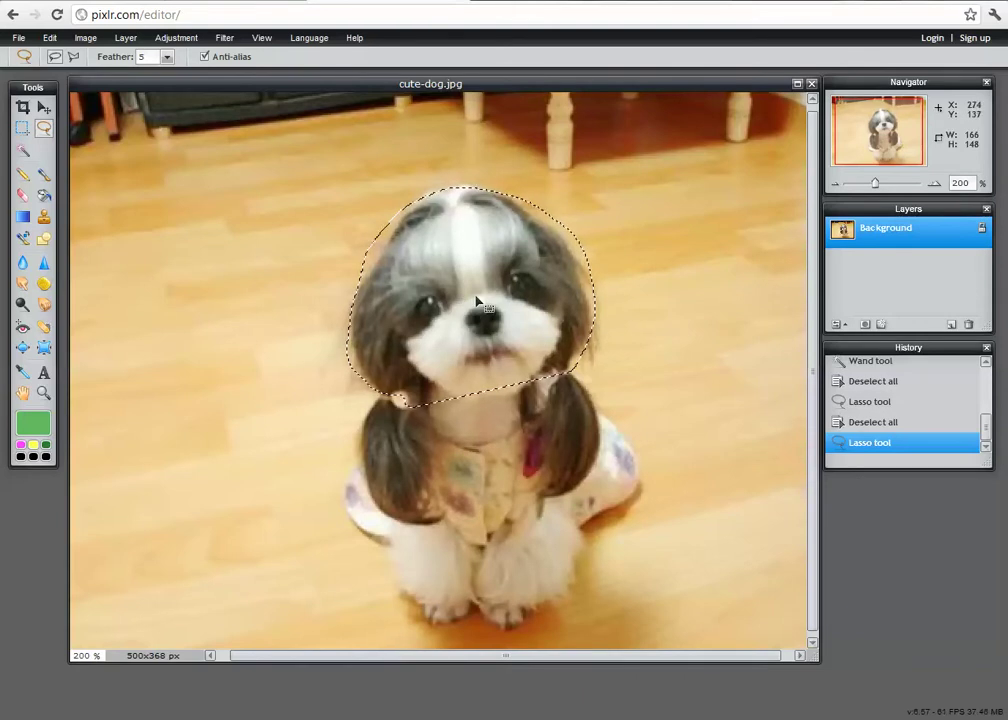
right_click(435, 259)
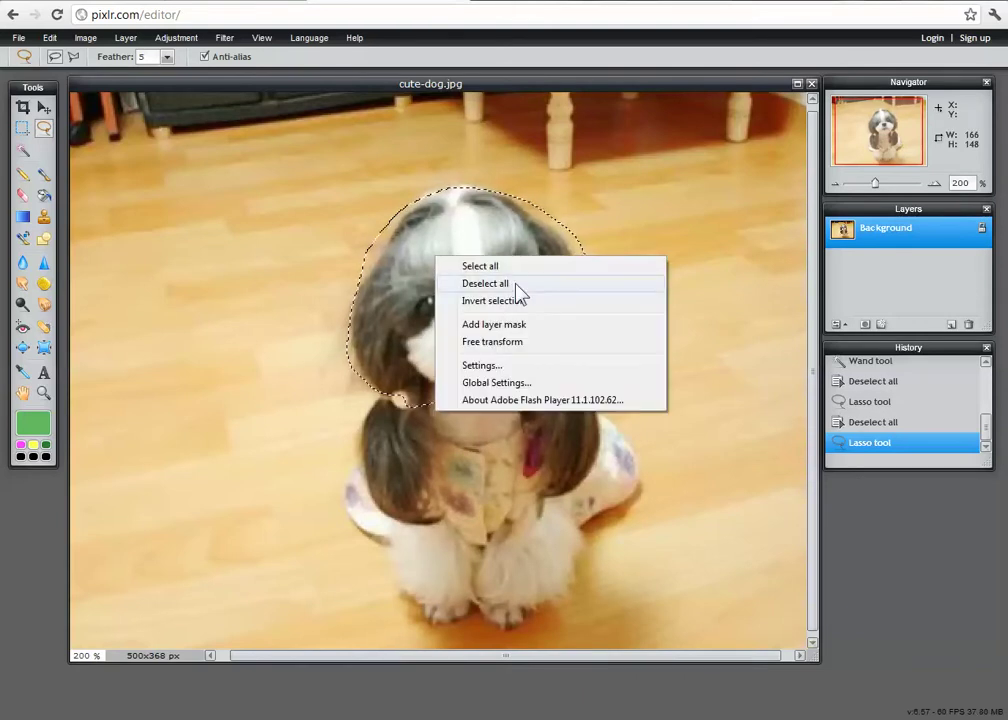
click(518, 287)
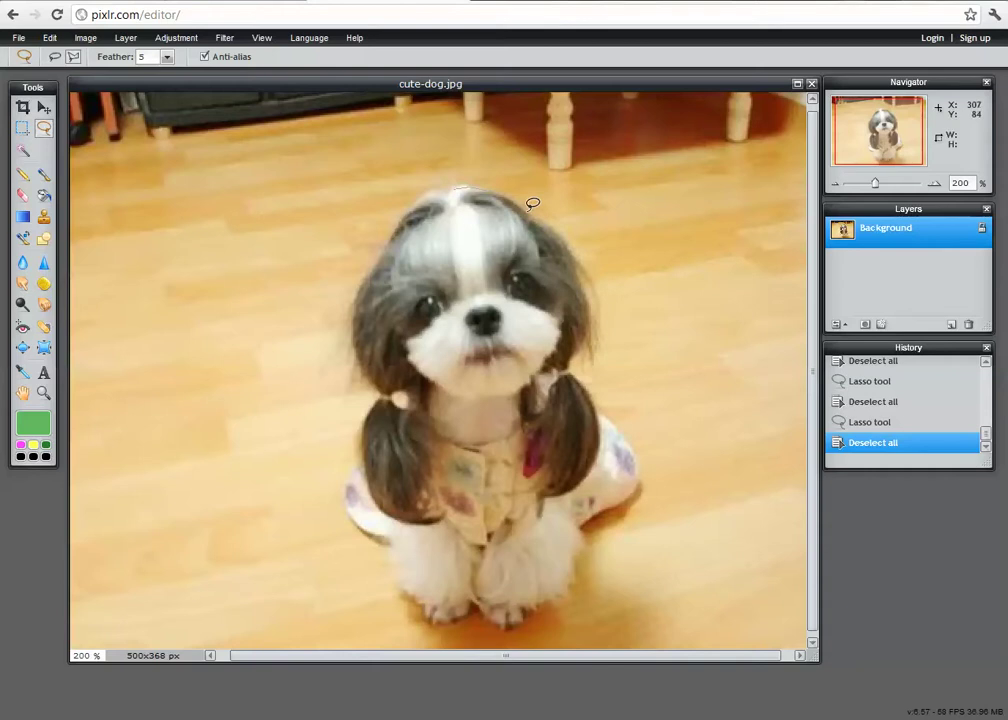
Drag the Lasso from the top of the dog's head along its right hair edge to the paws
mouse_move(549, 210)
mouse_down()
mouse_move(577, 258)
mouse_move(542, 218)
mouse_move(552, 216)
mouse_up()
mouse_move(573, 359)
mouse_down()
mouse_move(648, 459)
mouse_move(632, 493)
mouse_move(640, 480)
mouse_move(590, 514)
mouse_move(579, 541)
mouse_up()
Continue the Lasso along the paws and up the left ear, closing the outline at the head
mouse_move(453, 611)
mouse_down()
mouse_move(404, 574)
mouse_move(404, 534)
mouse_move(376, 537)
mouse_move(358, 519)
mouse_move(351, 484)
mouse_move(365, 467)
mouse_move(378, 399)
mouse_up()
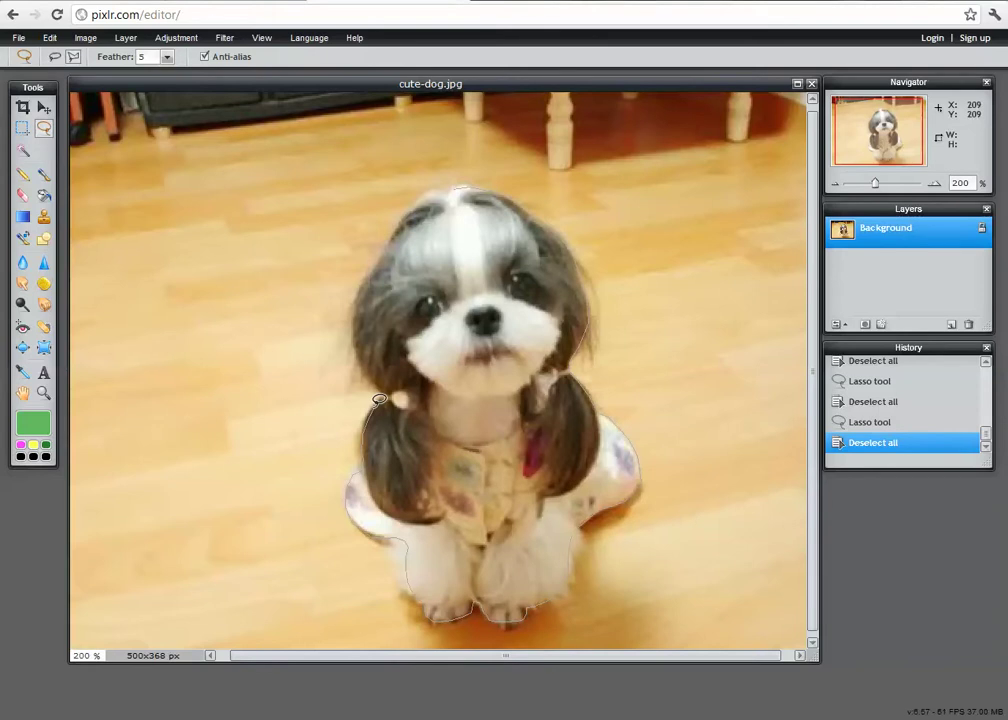
mouse_move(381, 398)
mouse_down()
mouse_move(346, 327)
mouse_move(360, 322)
mouse_move(360, 341)
mouse_move(353, 295)
mouse_move(373, 268)
mouse_move(362, 275)
mouse_move(369, 250)
mouse_move(382, 253)
mouse_move(416, 190)
mouse_up()
drag(458, 183, 462, 187)
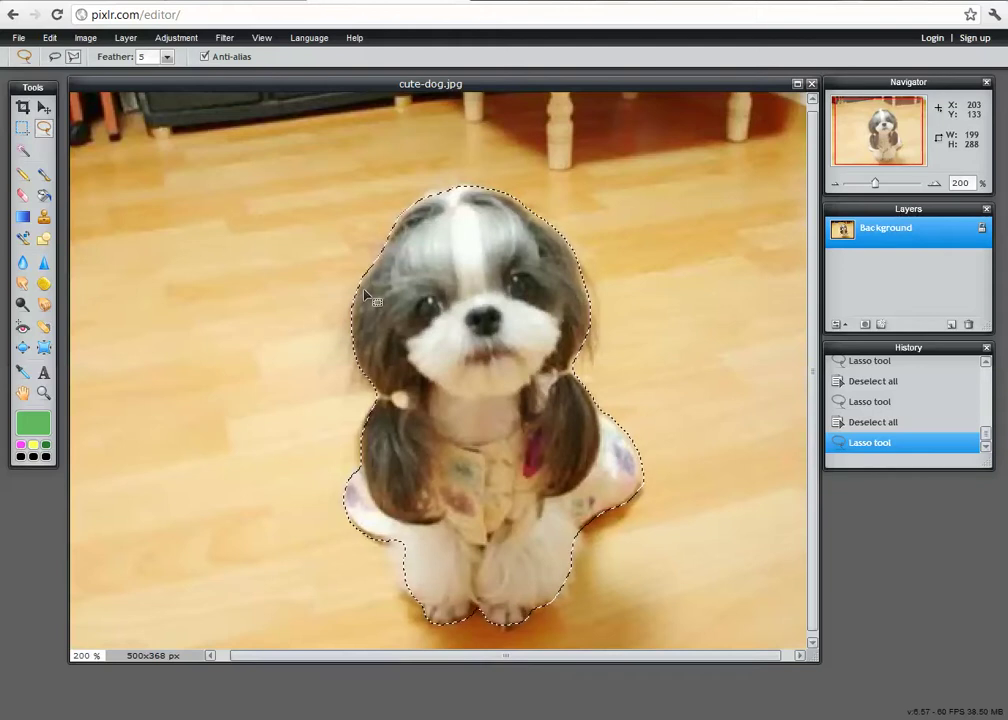
Apply the Glamour glow filter to the selected dog
click(229, 40)
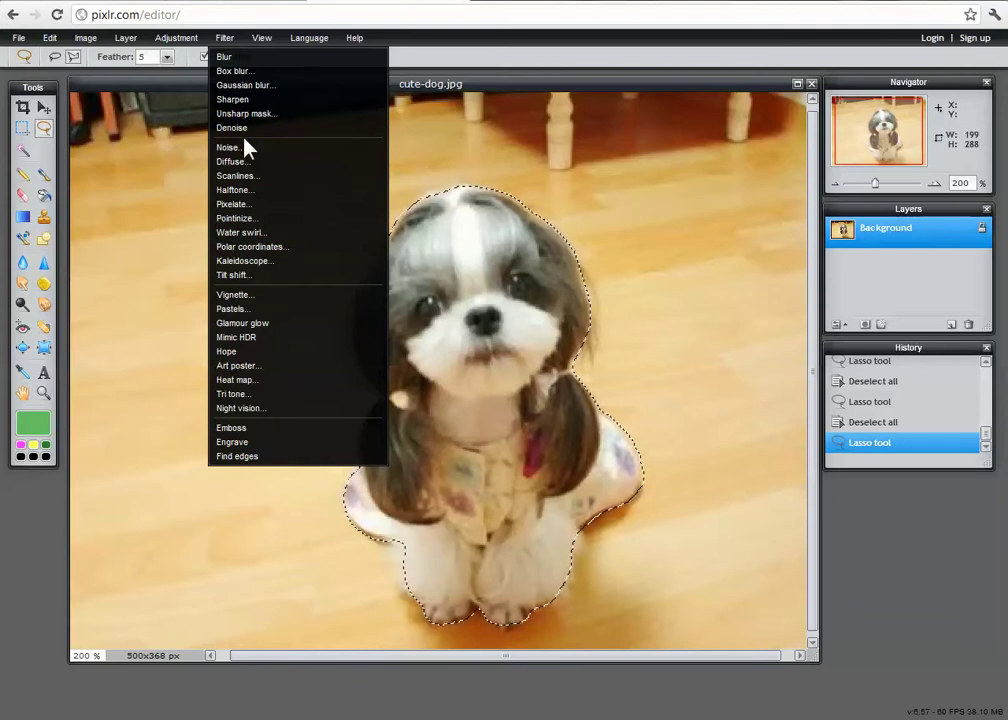
click(255, 324)
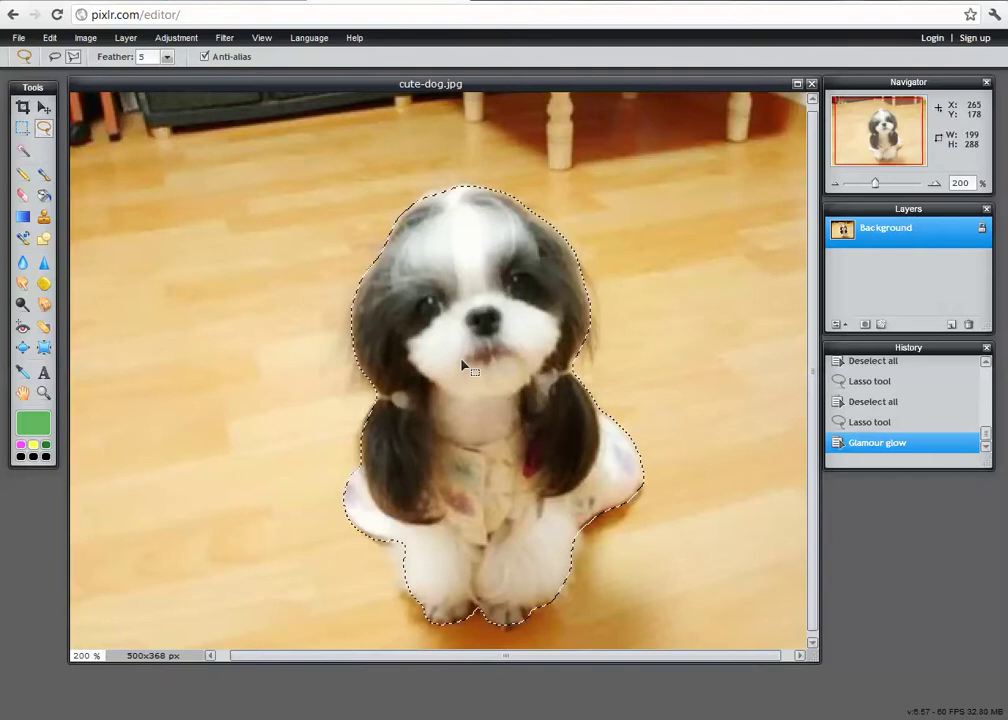
Apply the Pixelate filter with cell size 3 to the selected dog
click(225, 40)
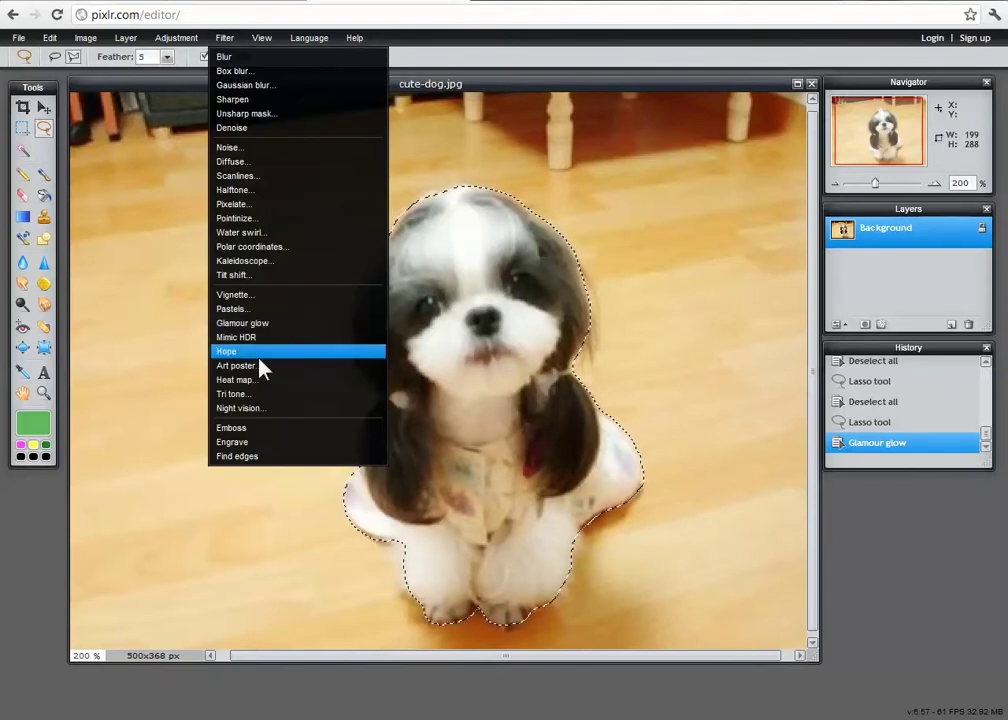
click(232, 203)
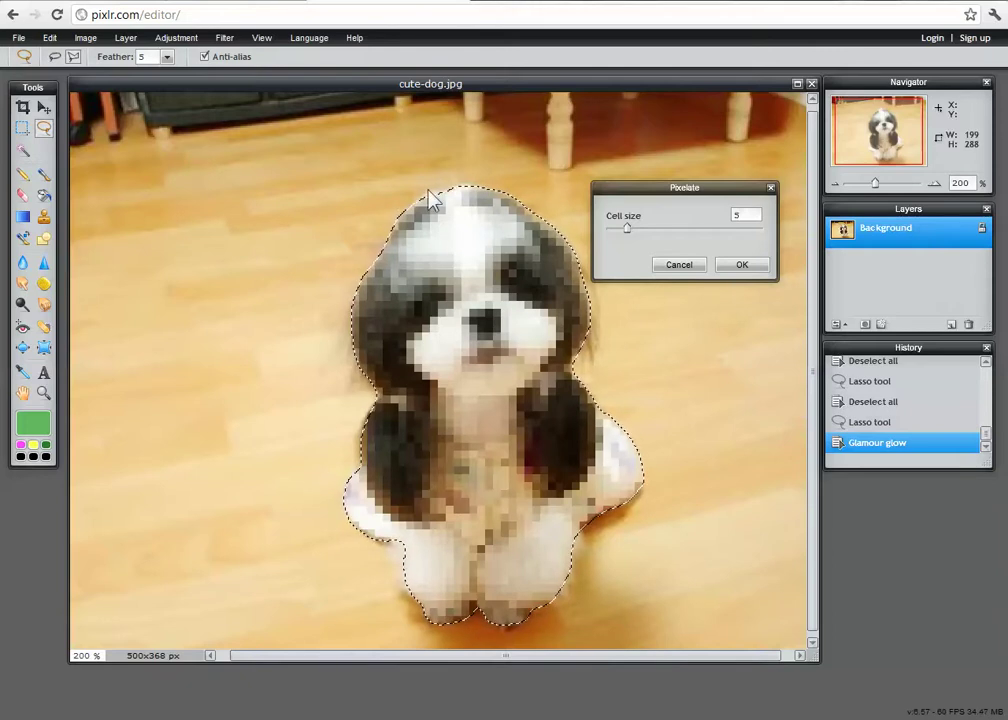
mouse_move(627, 228)
mouse_down()
mouse_move(671, 229)
mouse_move(612, 229)
mouse_up()
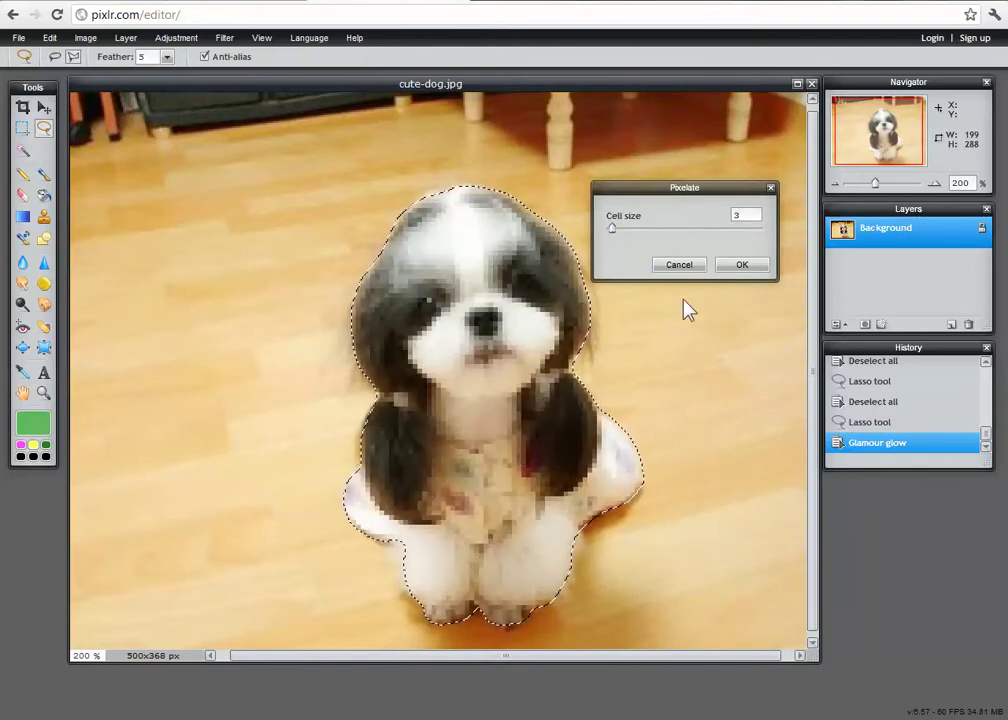
click(741, 266)
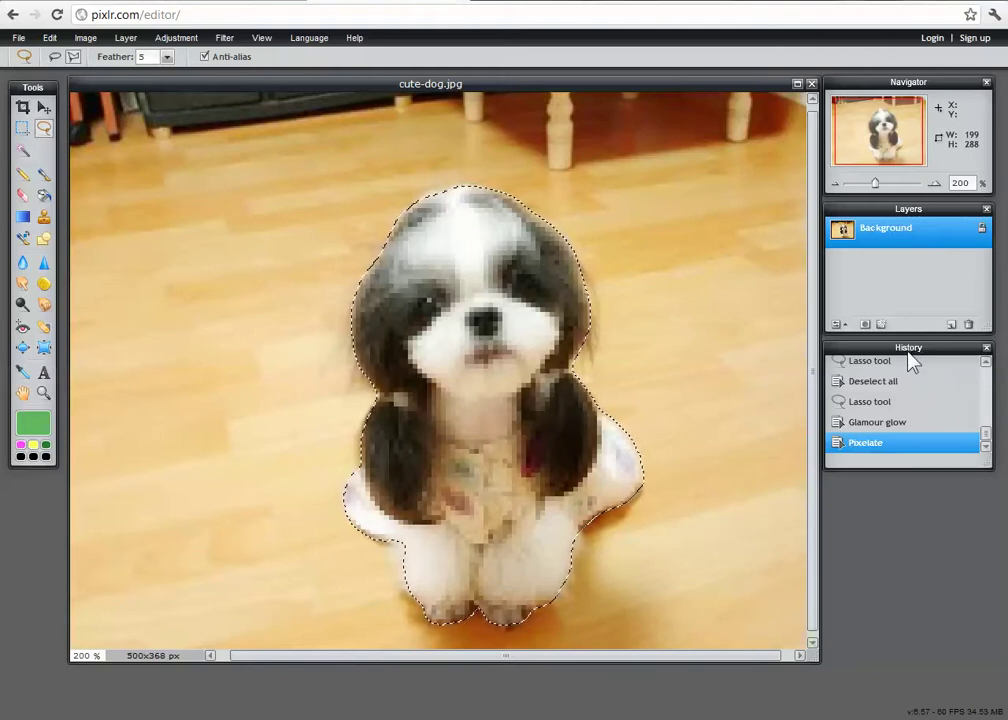
Revert to the Glamour glow history entry, undoing the Pixelate filter
click(877, 435)
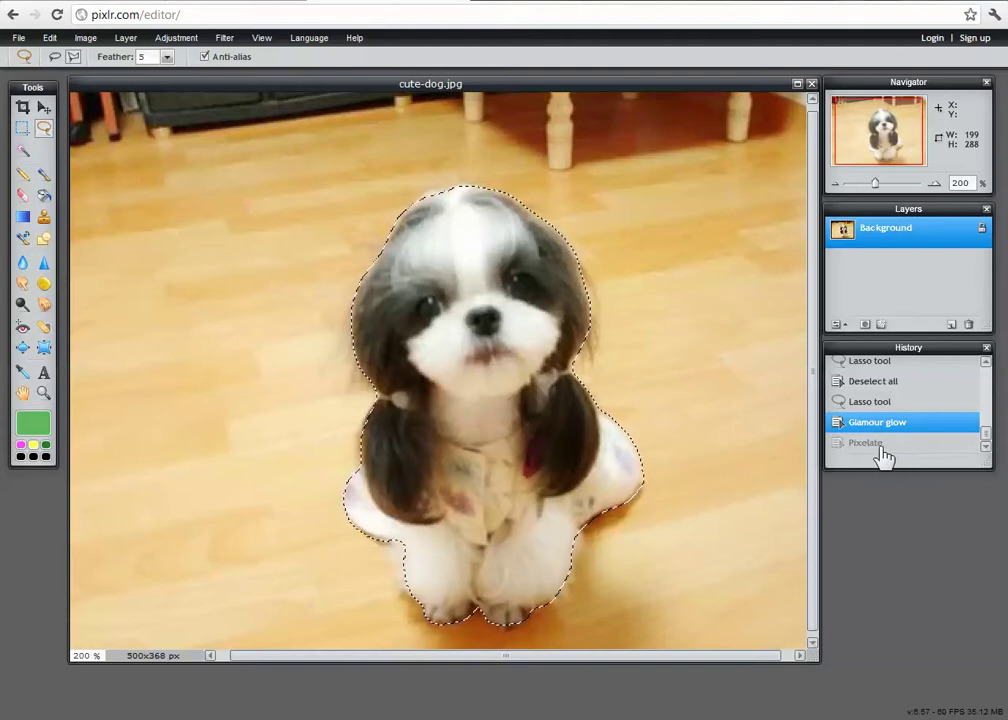
click(173, 40)
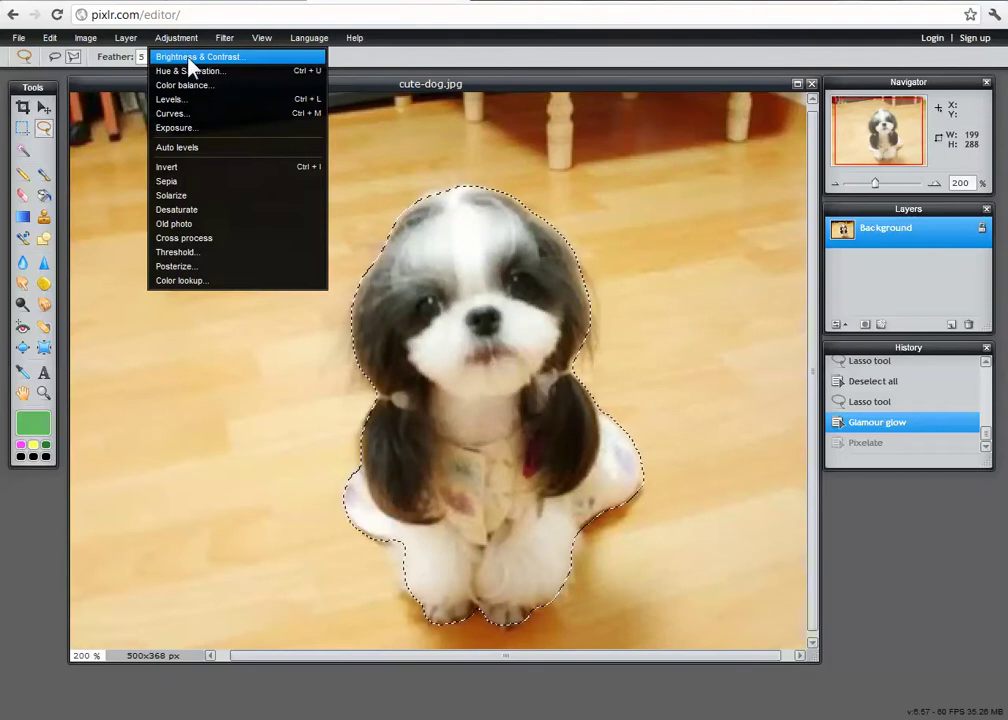
Apply Brightness & Contrast with brightness -2 and contrast 6 to the selected dog
click(191, 62)
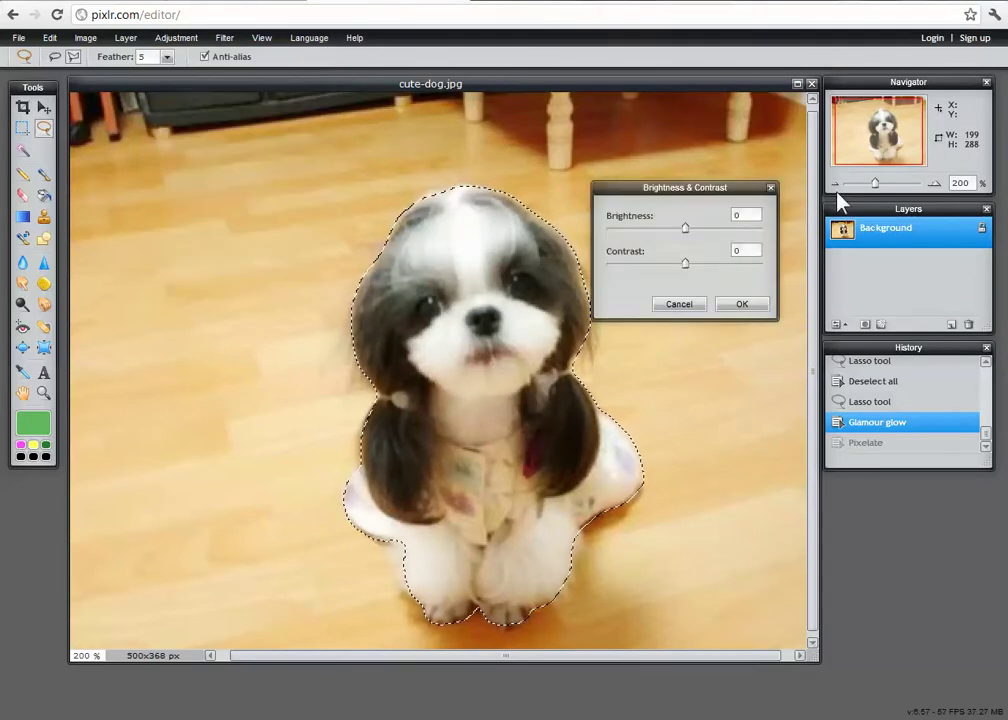
drag(689, 234, 693, 273)
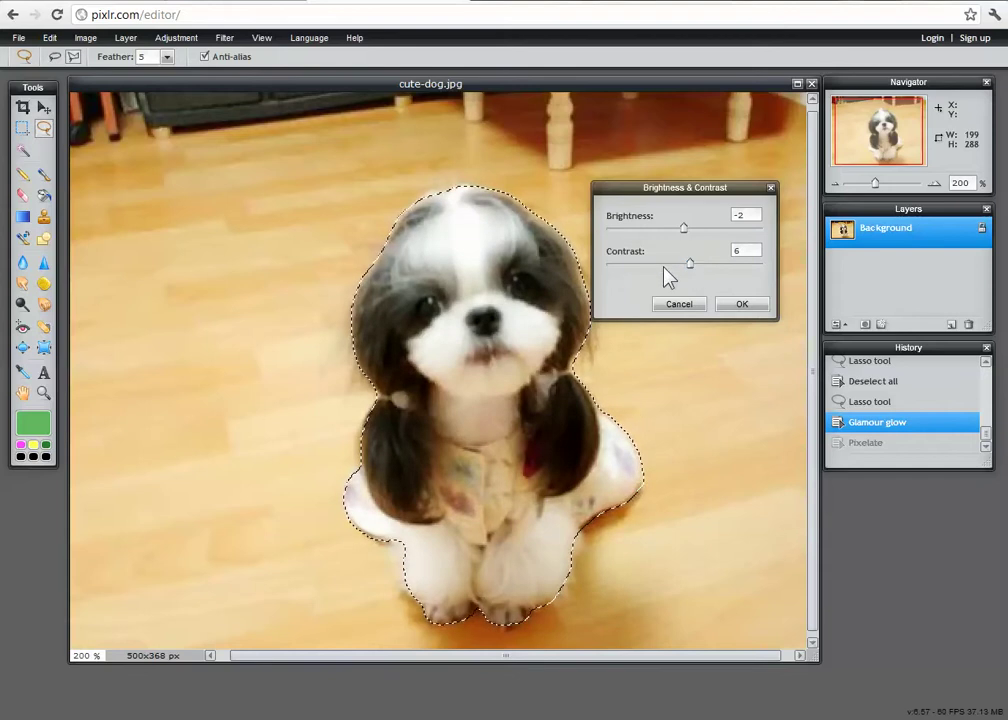
click(739, 308)
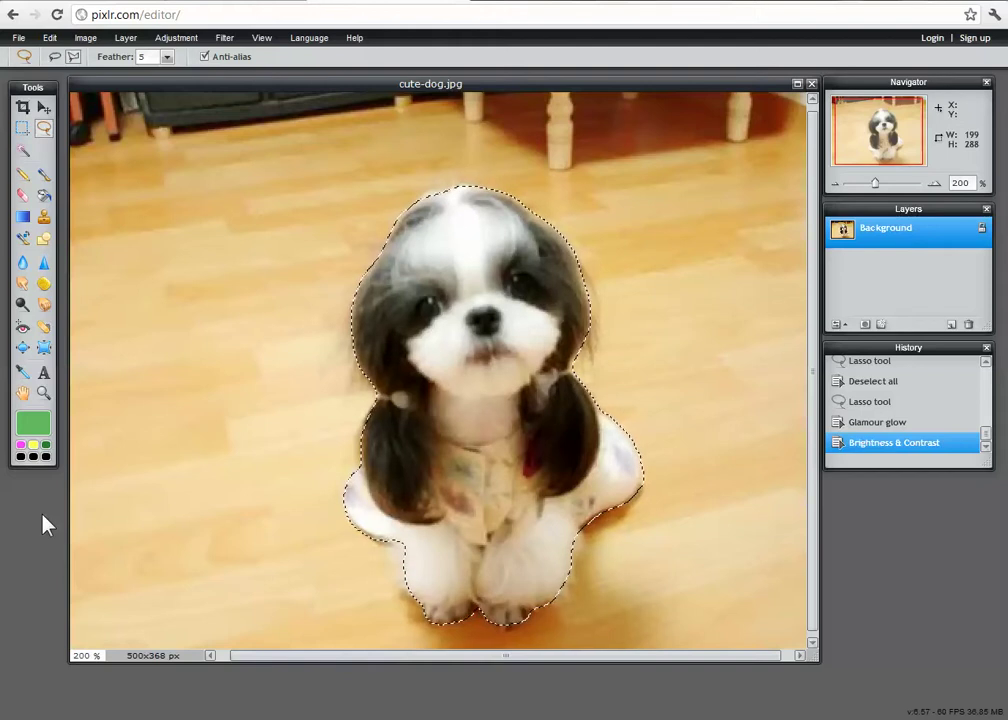
Copy the lassoed, Glamour-glowed, contrast-adjusted dog to the clipboard using the Move tool
click(178, 39)
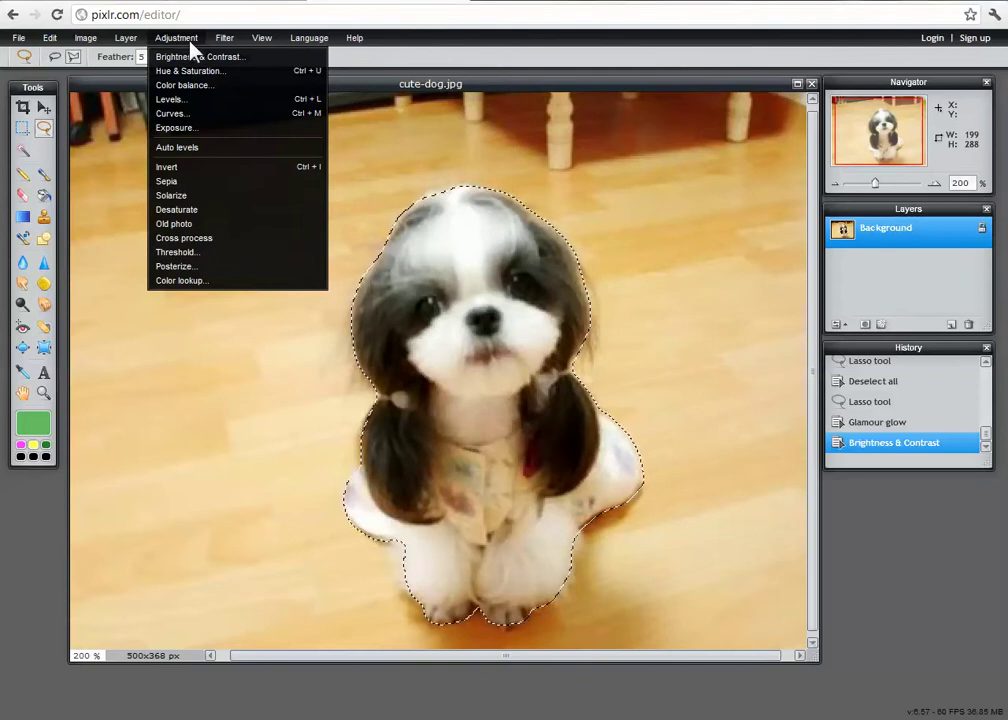
mouse_move(233, 43)
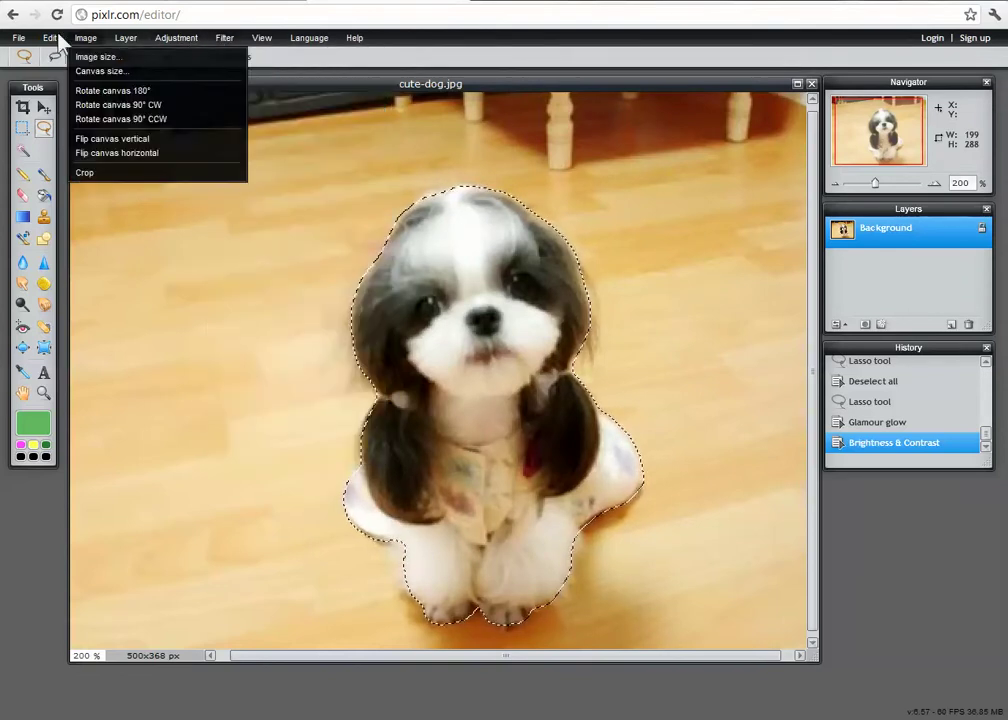
mouse_move(49, 38)
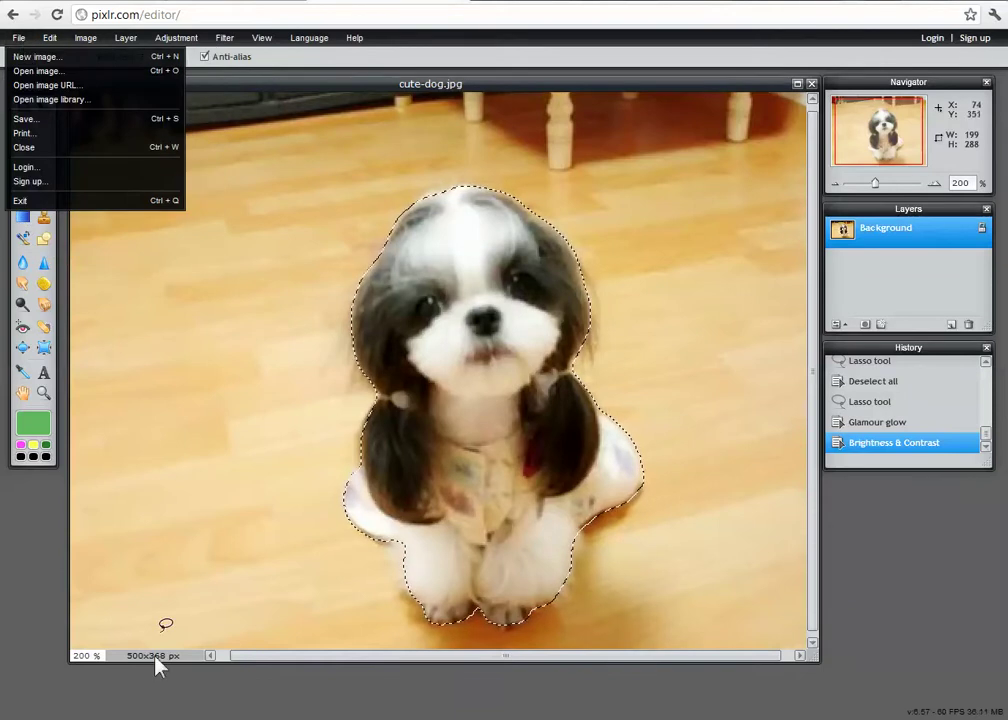
mouse_move(309, 38)
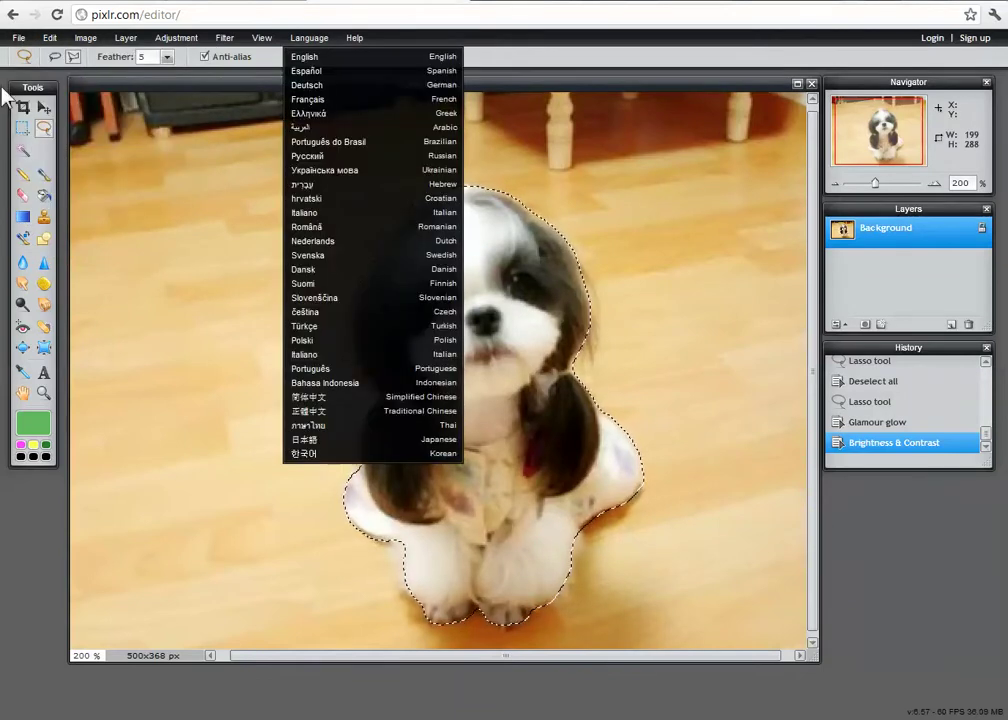
click(43, 107)
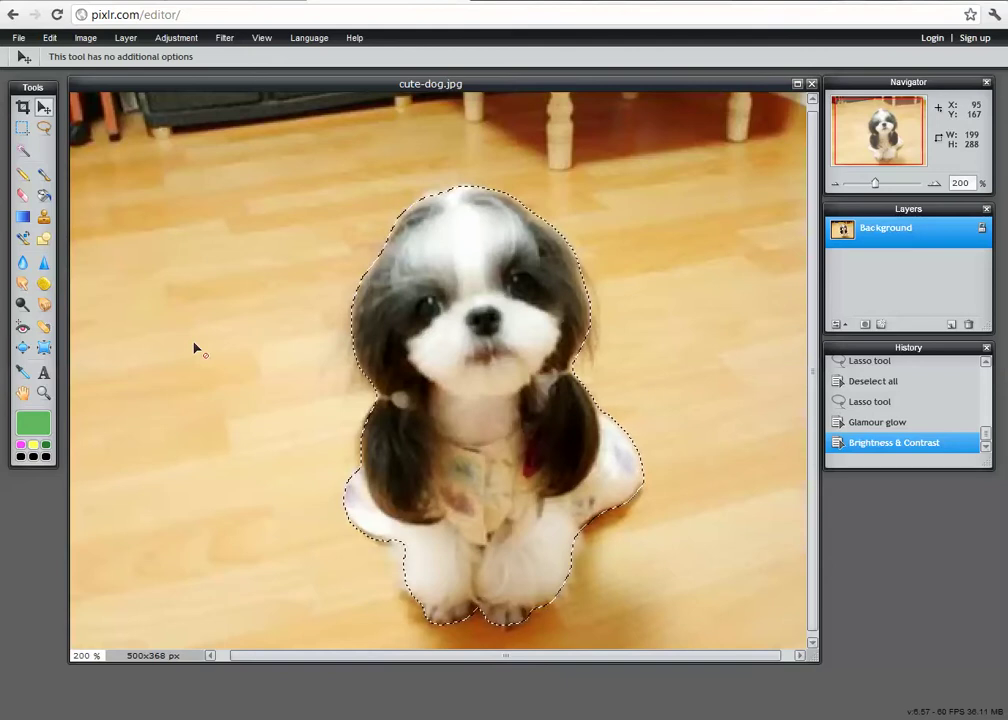
key(ctrl+c)
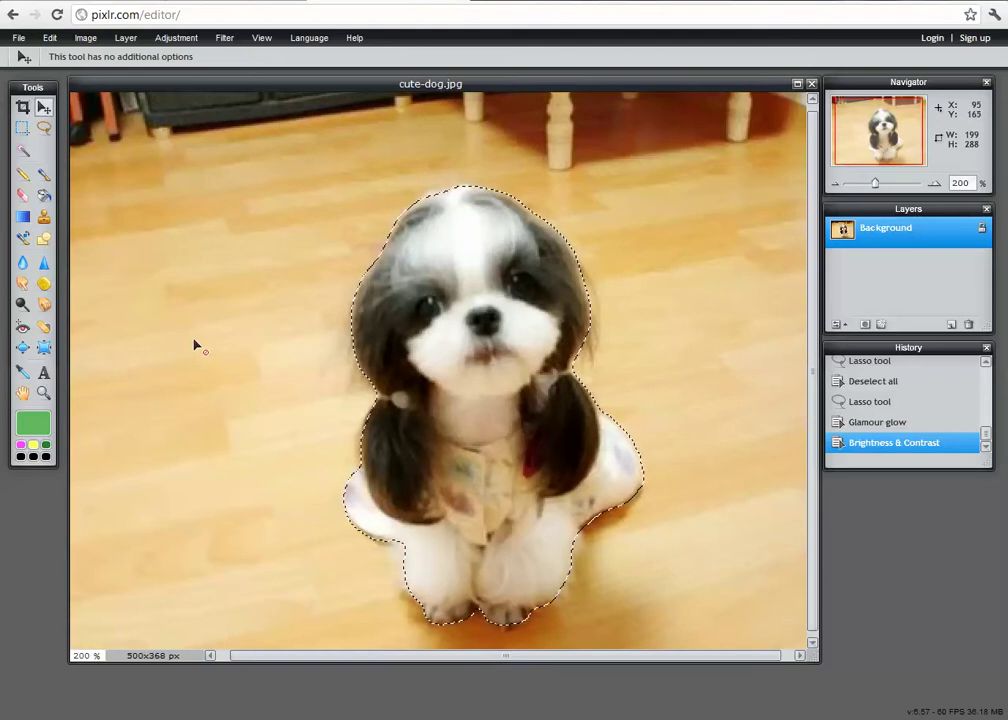
click(19, 39)
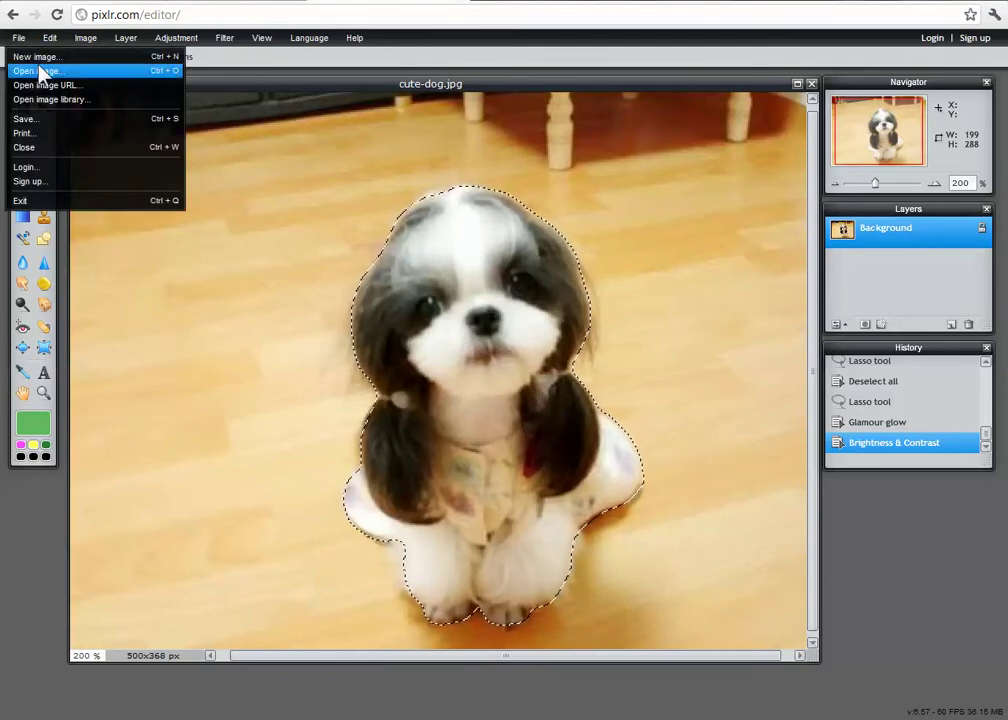
Create a transparent 199x288 image named new_cute_dog and paste the dog into it as Layer 1
click(32, 57)
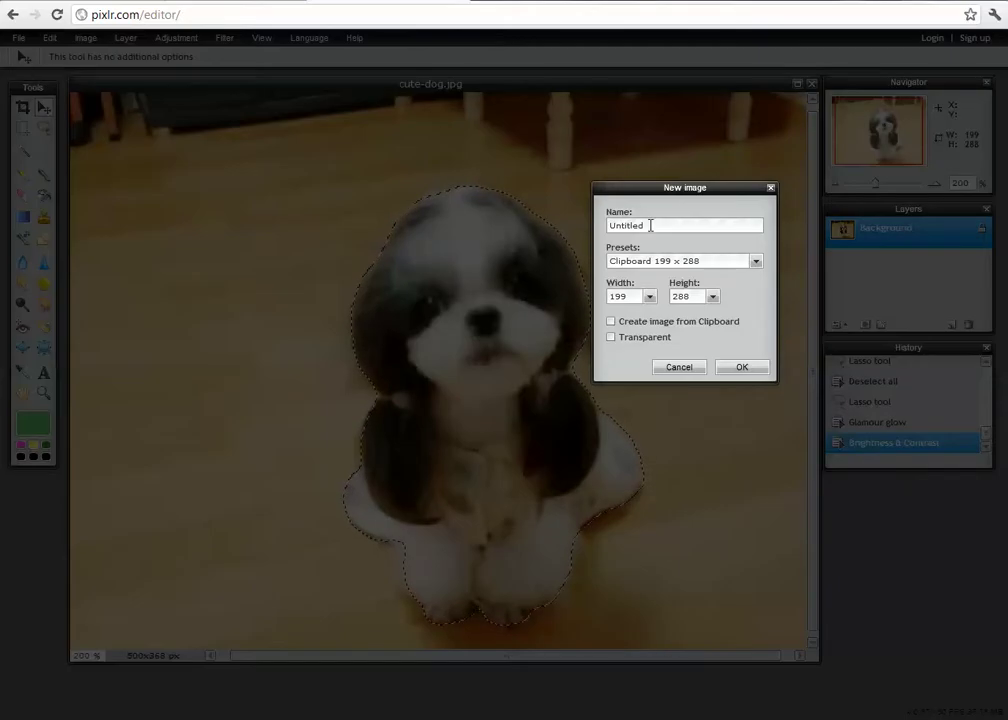
double_click(612, 225)
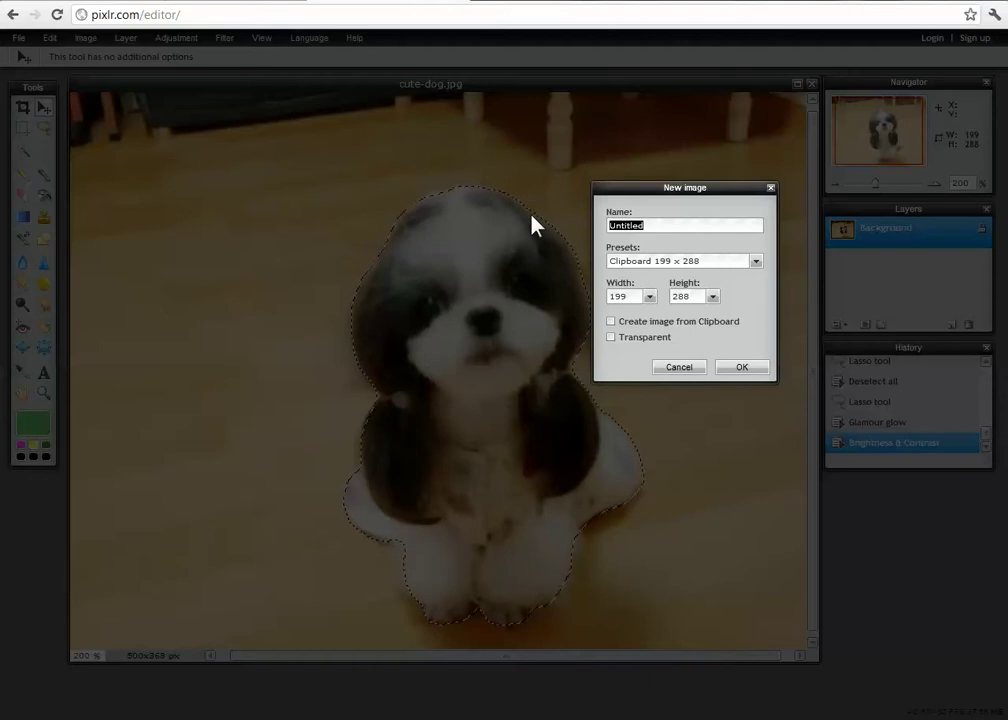
text(new_cute_dog)
click(611, 337)
click(739, 370)
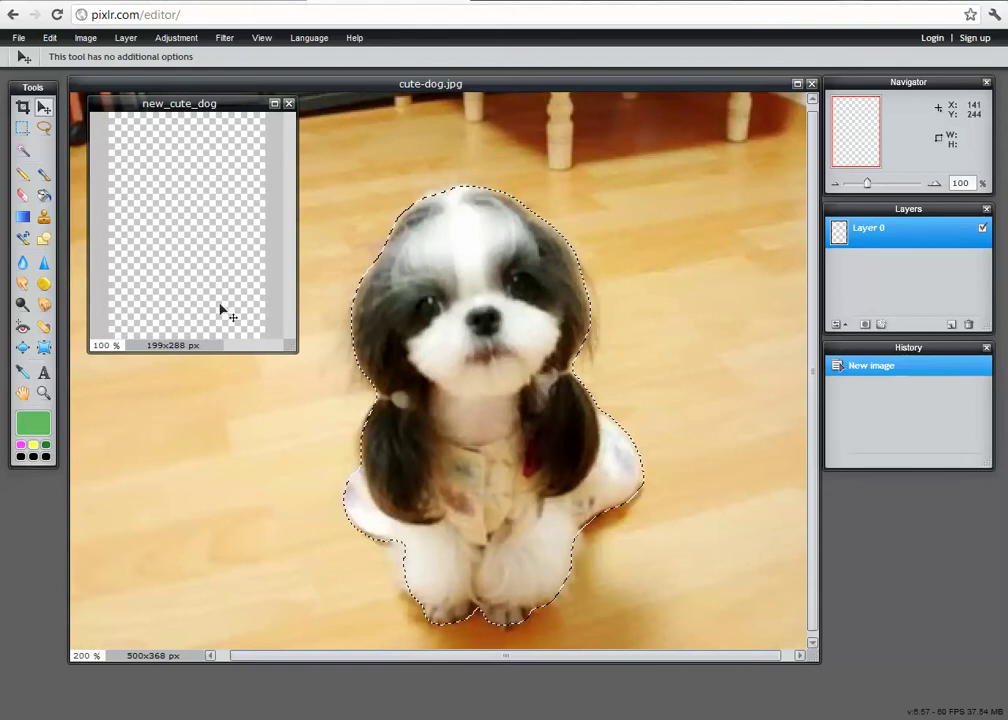
key(ctrl+v)
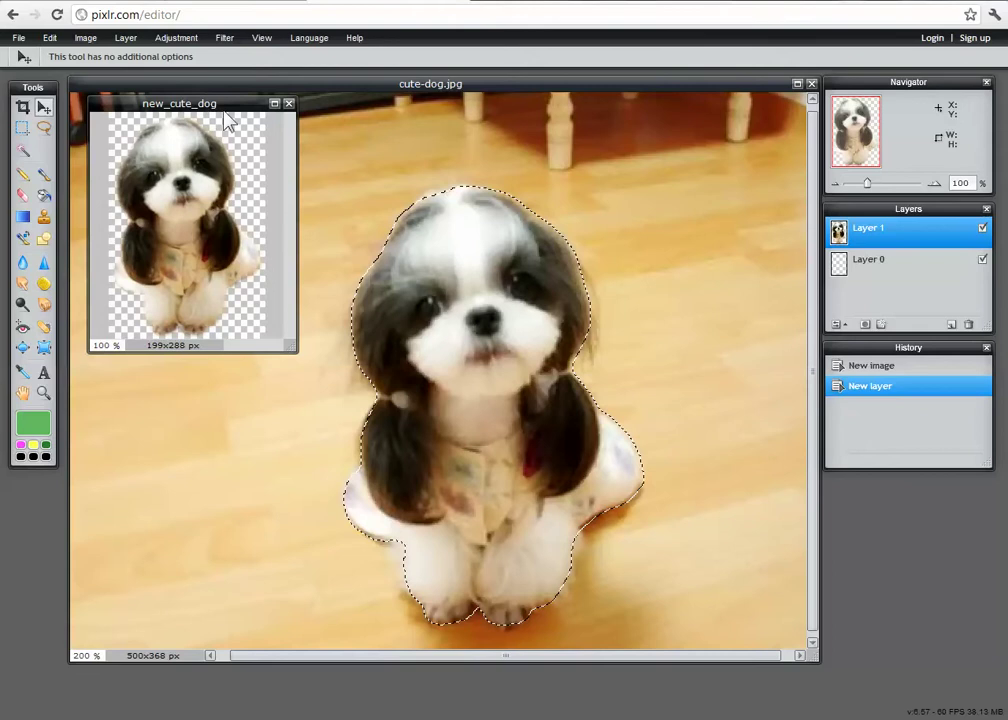
Save the image as new_cute_dog.png in transparent PNG format to the Desktop
click(18, 38)
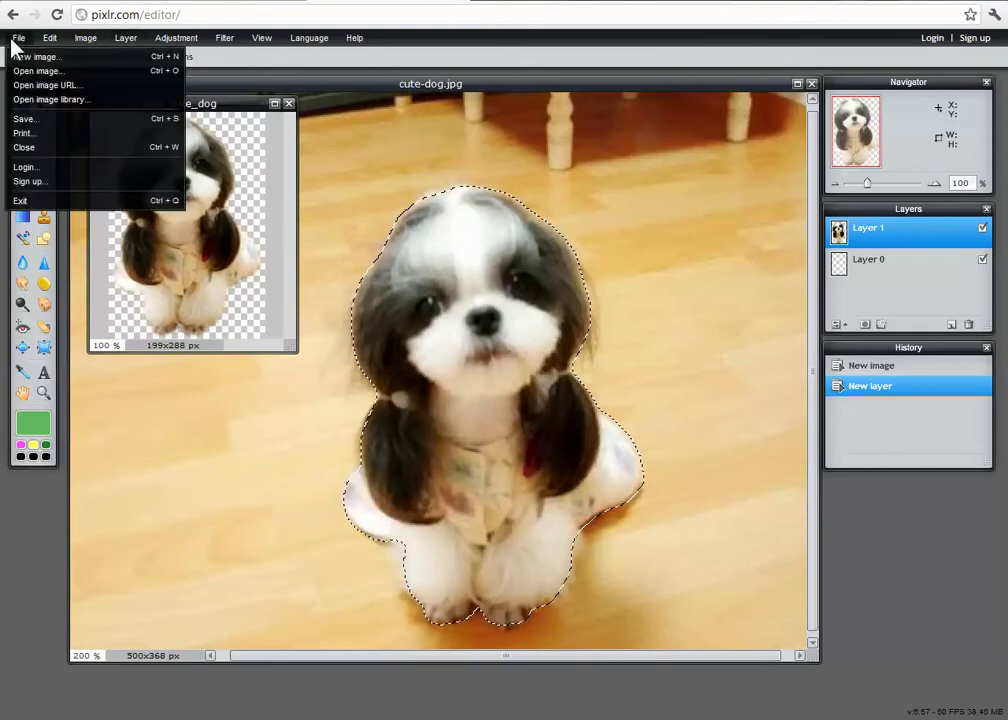
click(42, 126)
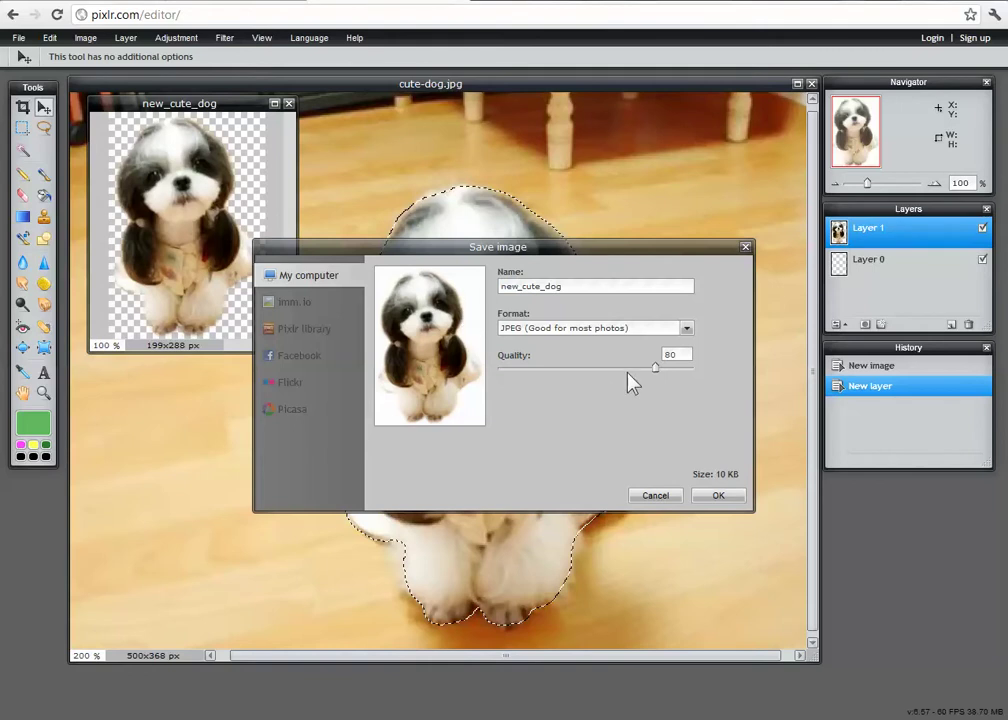
click(687, 330)
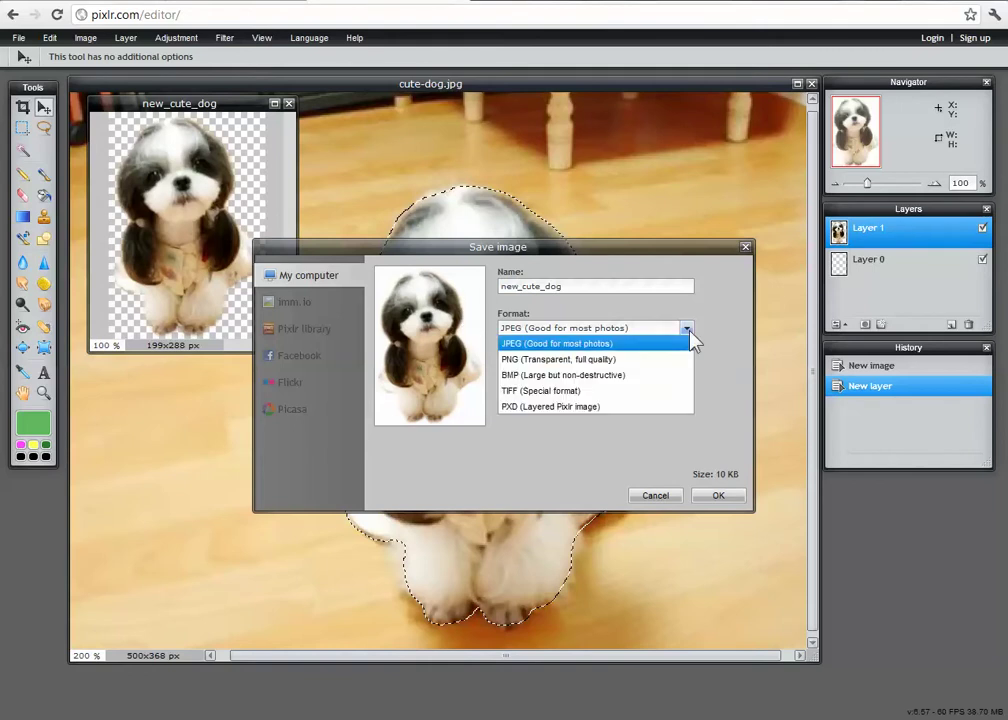
click(645, 359)
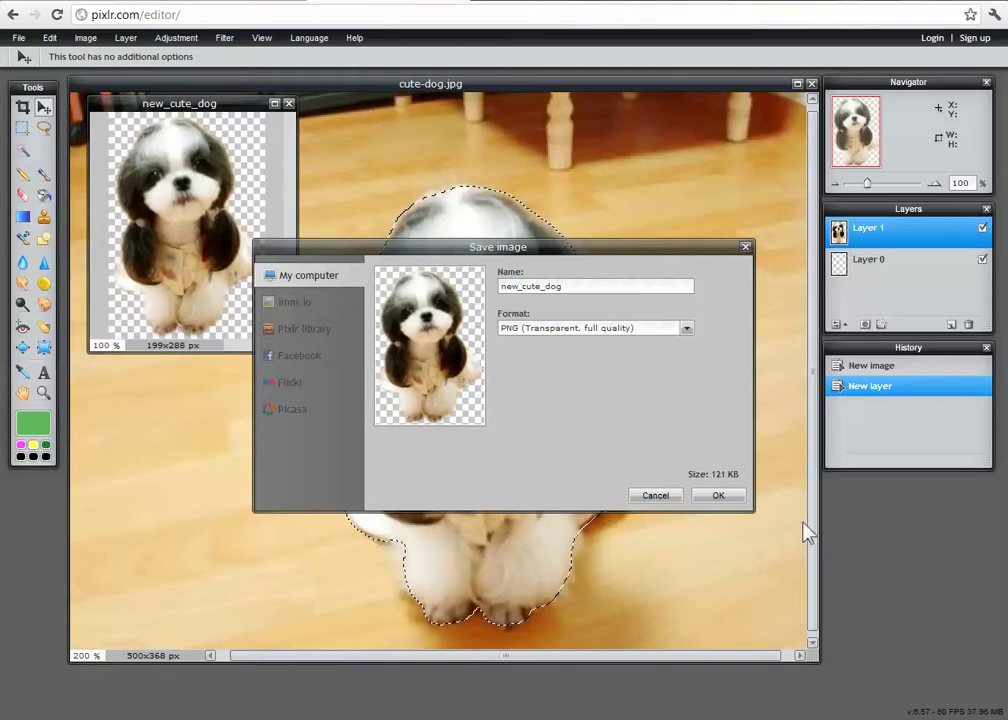
click(718, 500)
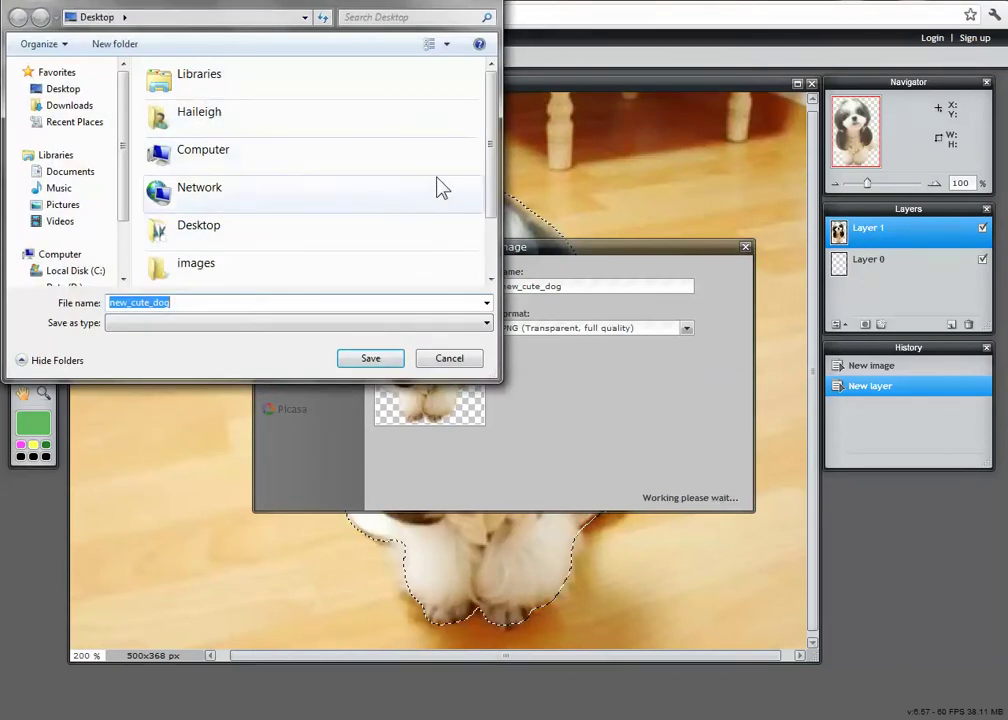
scroll(495, 145, down, 3)
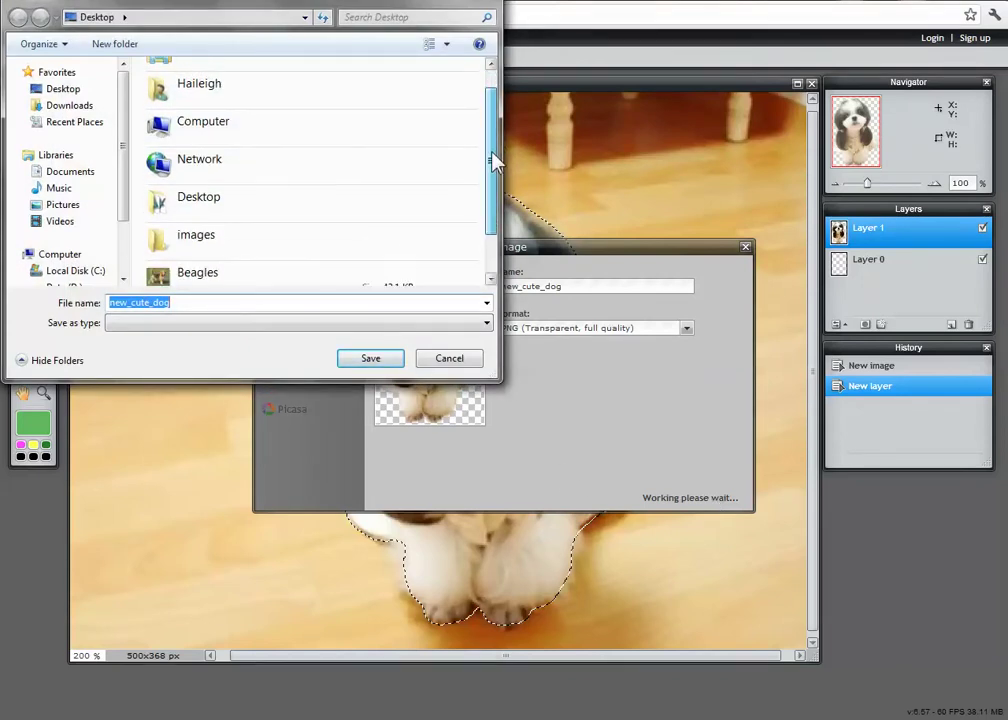
click(390, 362)
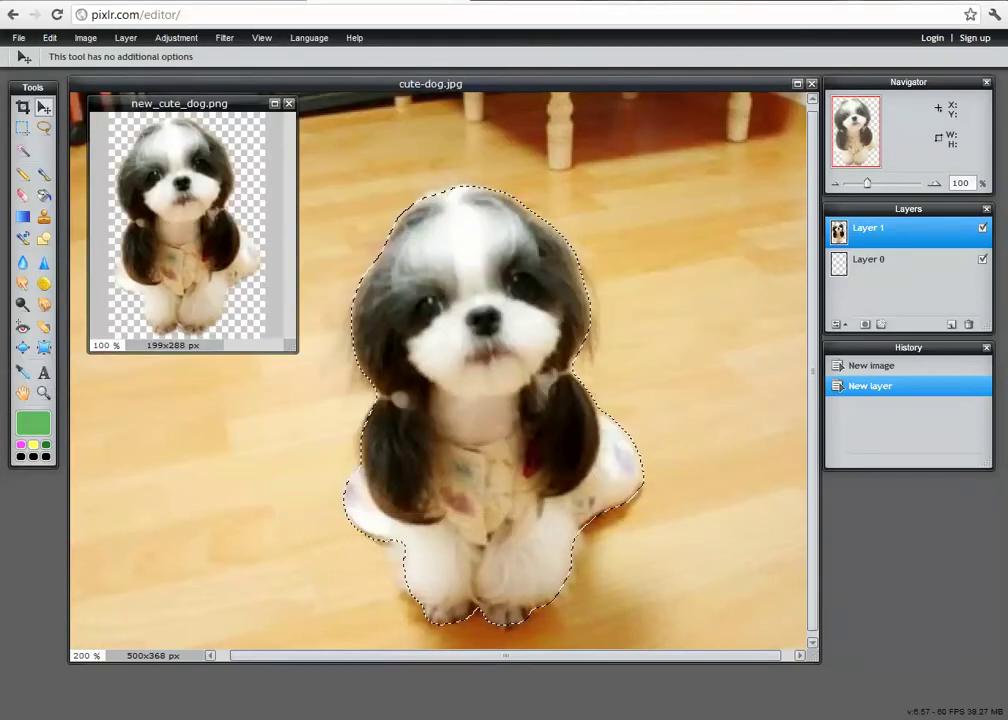
key(super+d)
Move the new_cute_dog PNG icon beside the cute-dog image and leave it deselected
drag(27, 85, 82, 336)
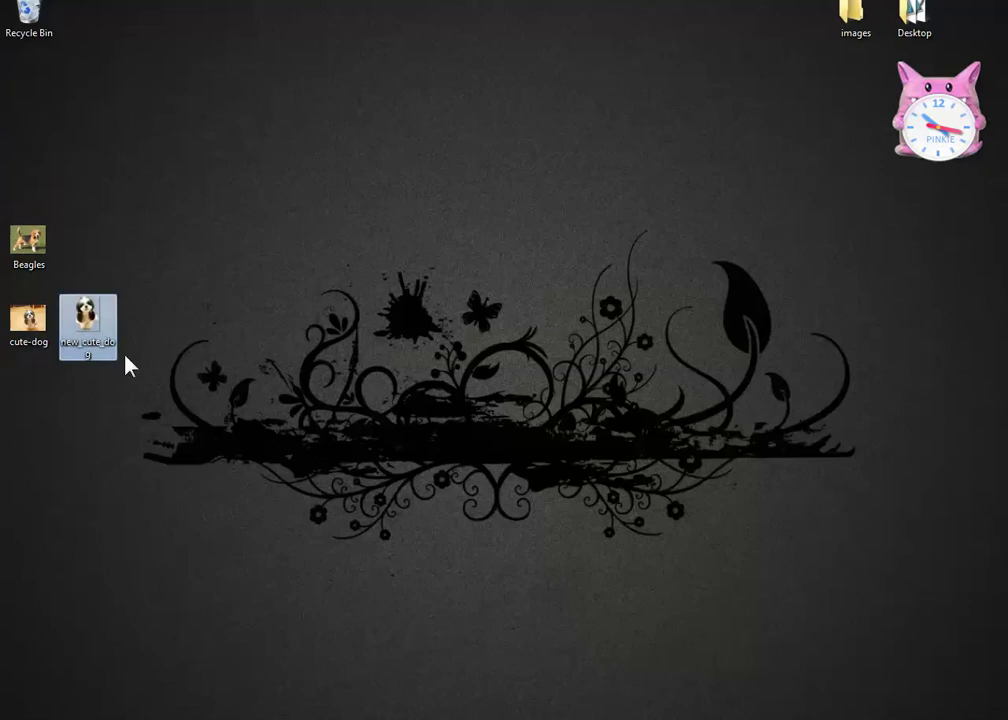
click(62, 403)
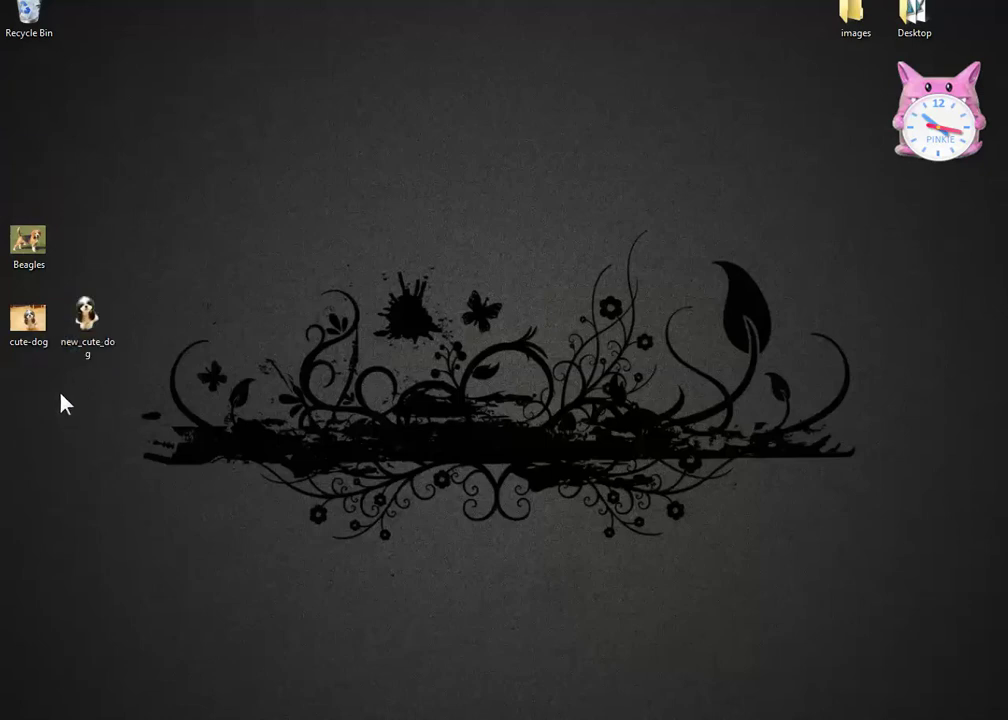
click(85, 346)
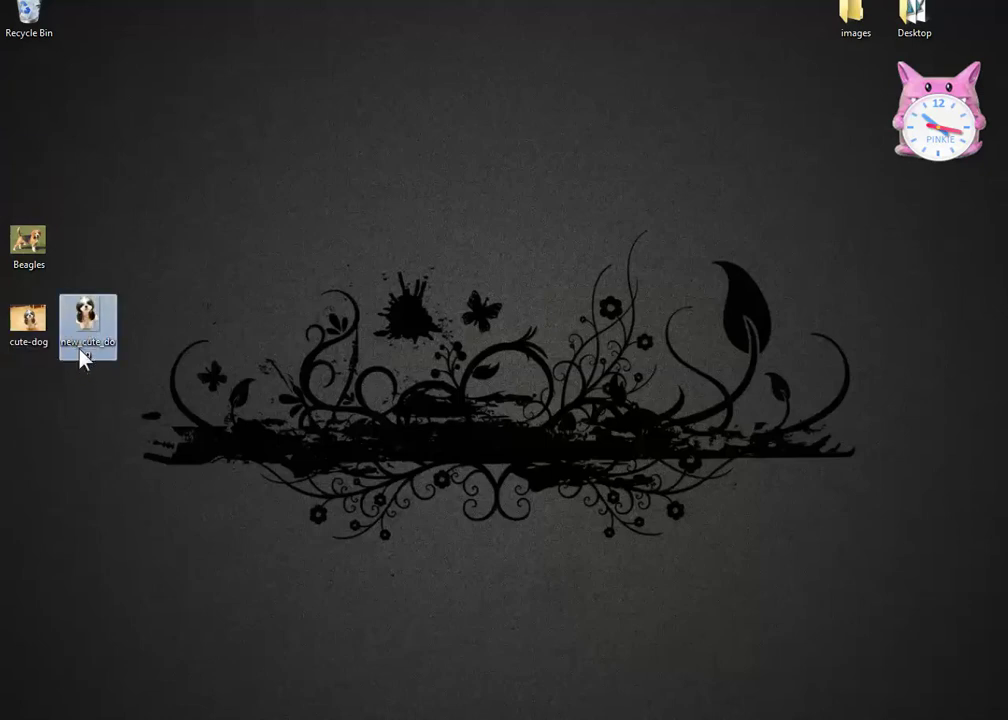
click(133, 385)
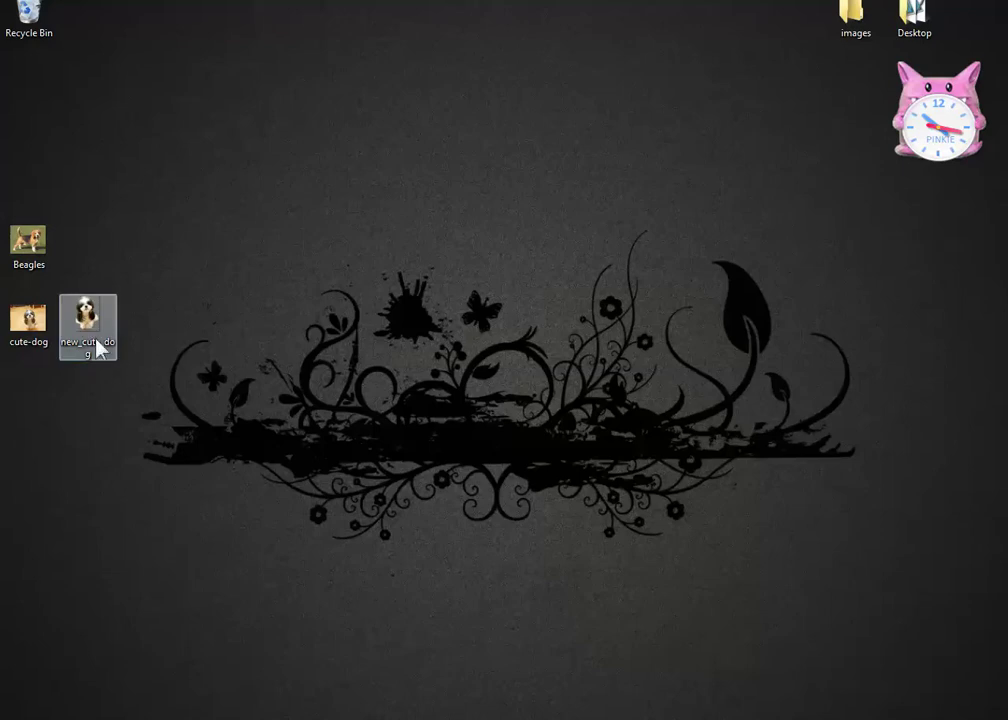